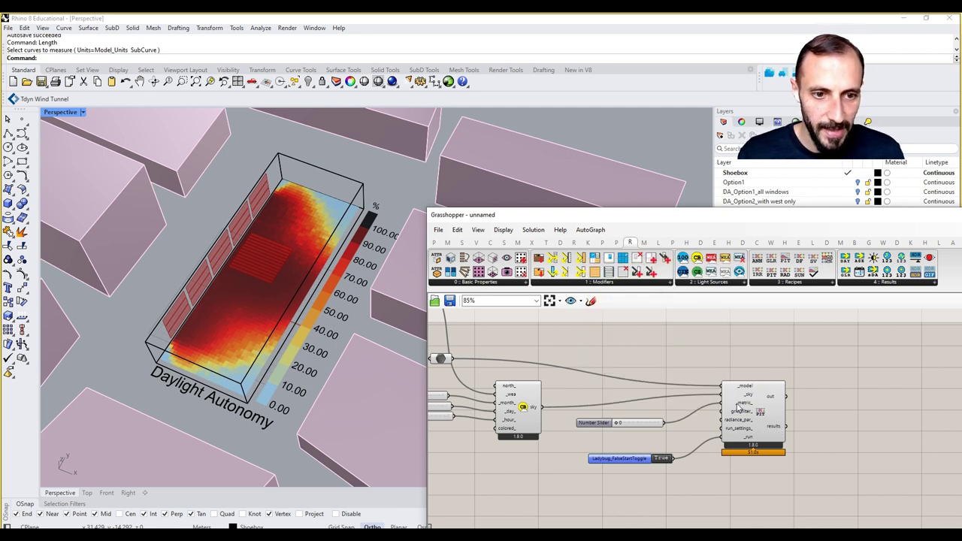
- Move the point-in-time recipe component and its run toggle slightly to tidy them, and check the recipe's _metric_ options
{"action": "mouse_move", "coordinate": [741, 409]}
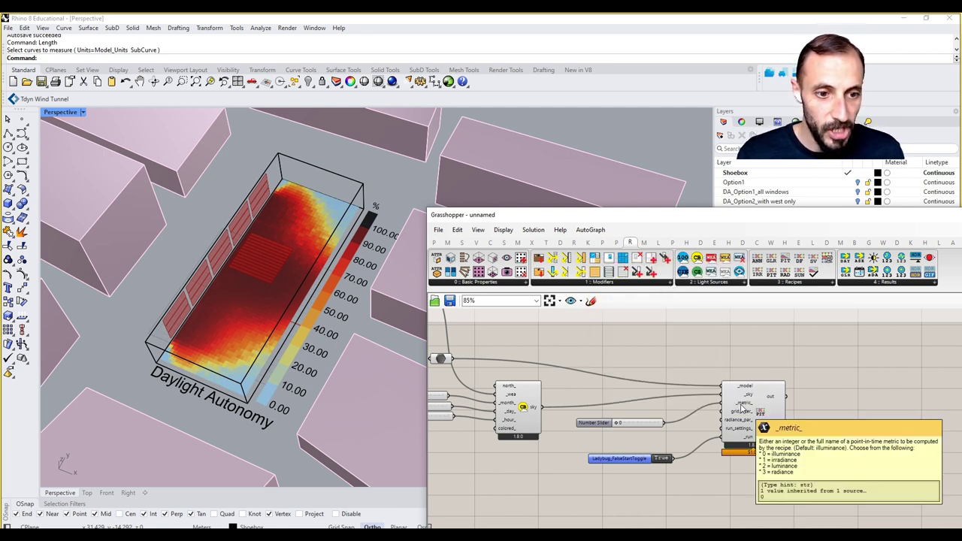
{"action": "left_click_drag", "start_coordinate": [742, 408], "coordinate": [766, 405]}
{"action": "left_click", "coordinate": [629, 450]}
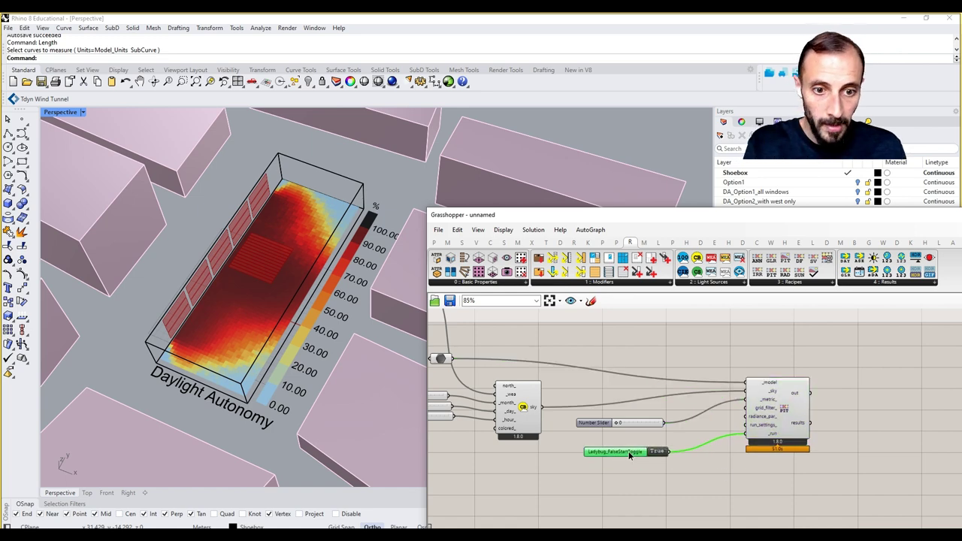
{"action": "scroll", "coordinate": [642, 433], "scroll_direction": "up", "scroll_amount": 2}
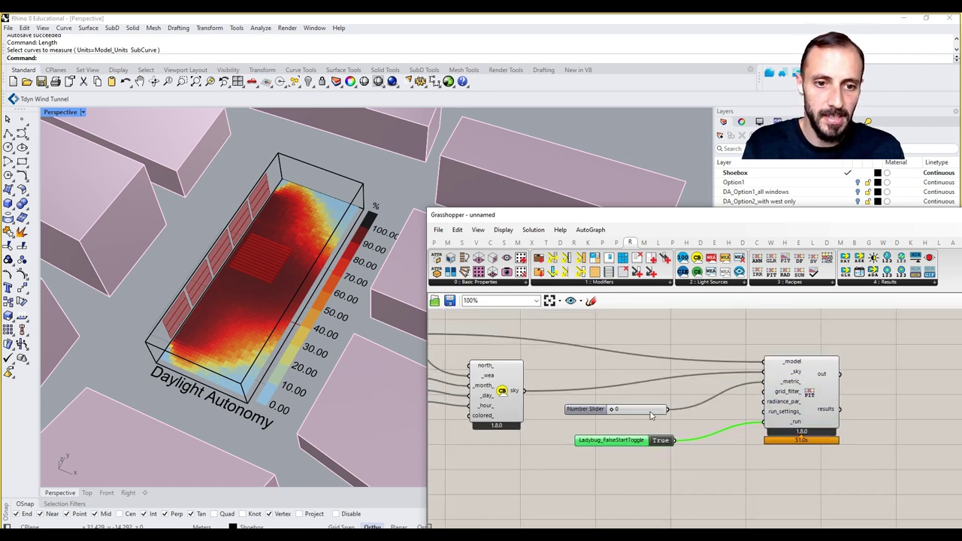
{"action": "mouse_move", "coordinate": [651, 414]}
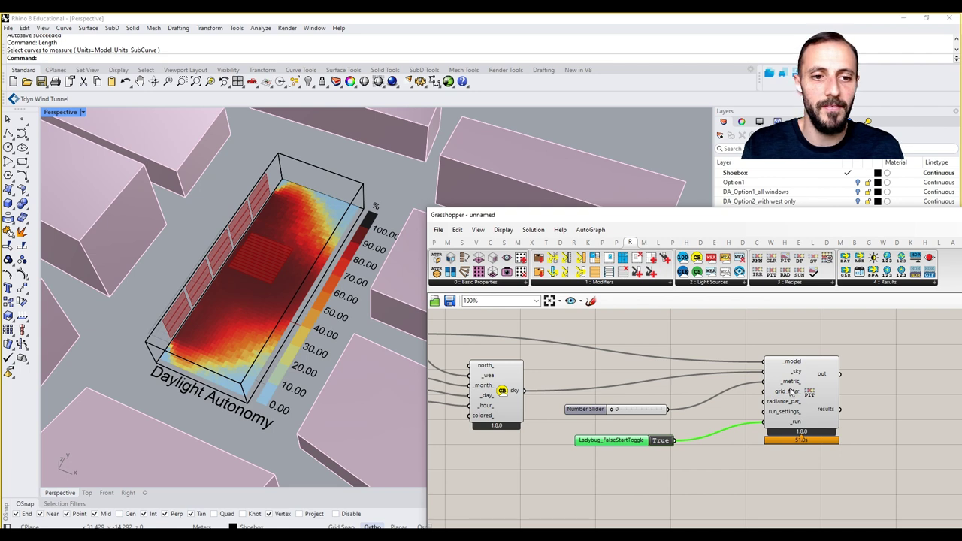
{"action": "mouse_move", "coordinate": [792, 385]}
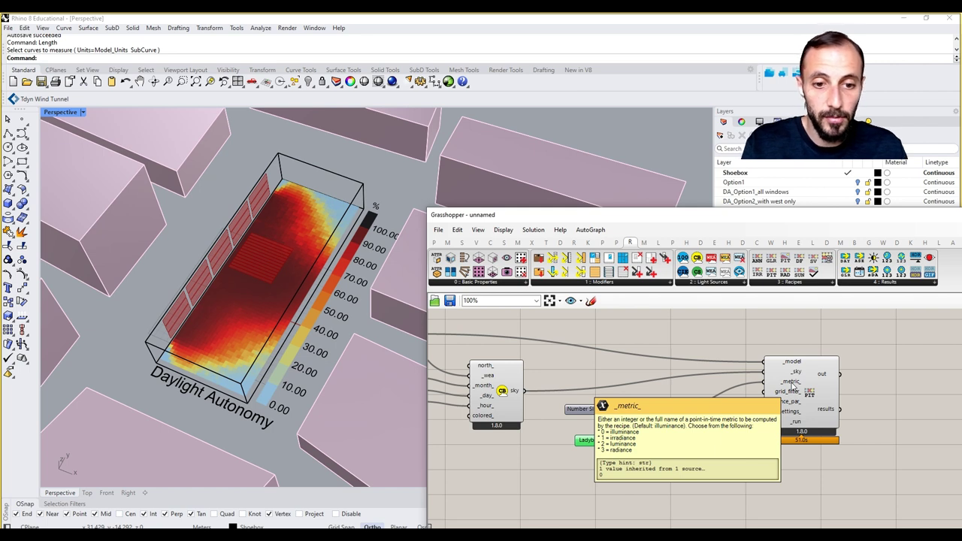
- Add an empty Panel to the canvas below the Ladybug_FalseStartToggle
{"action": "right_click_drag", "start_coordinate": [667, 466], "coordinate": [708, 432]}
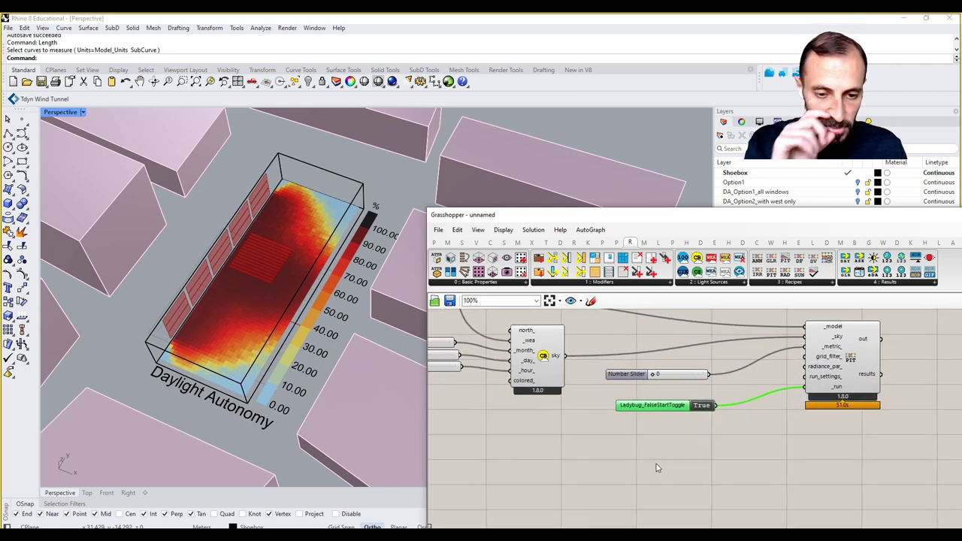
{"action": "left_click", "coordinate": [656, 464]}
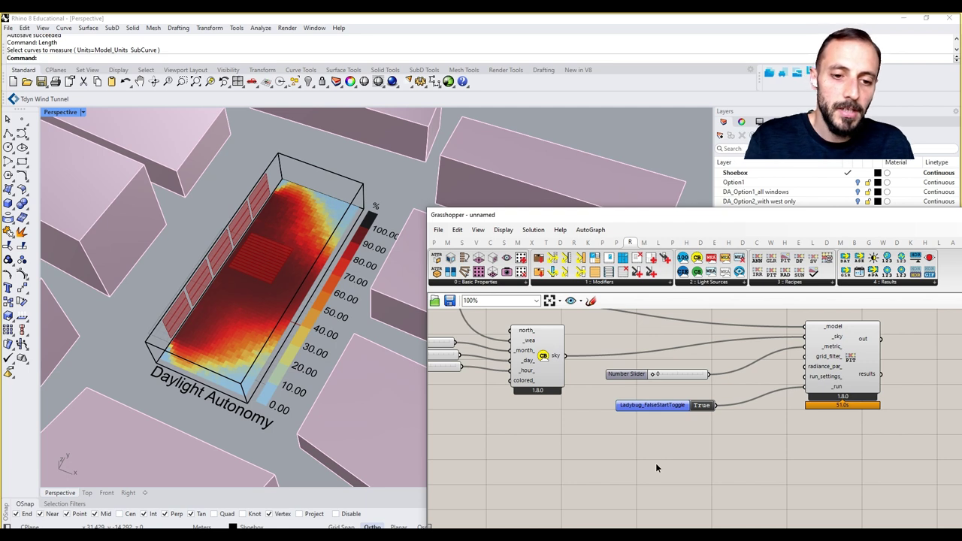
{"action": "double_click", "coordinate": [657, 463]}
{"action": "type", "text": "panel"}
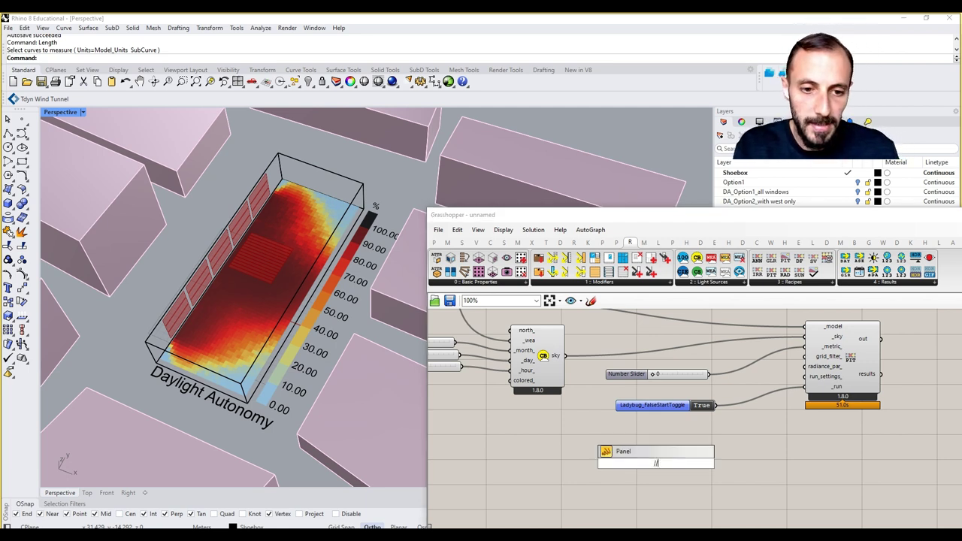
{"action": "key", "text": "Return"}
{"action": "double_click", "coordinate": [656, 464]}
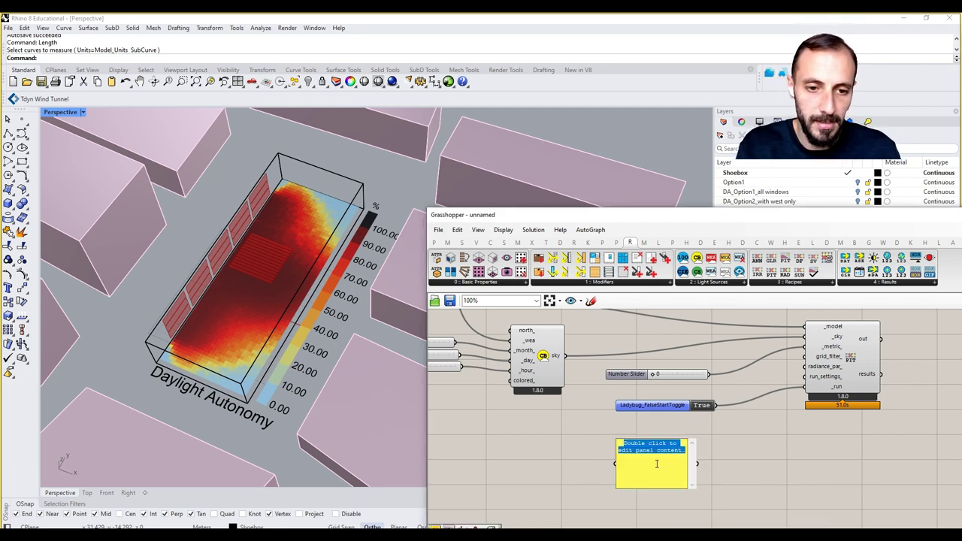
{"action": "left_click", "coordinate": [787, 448]}
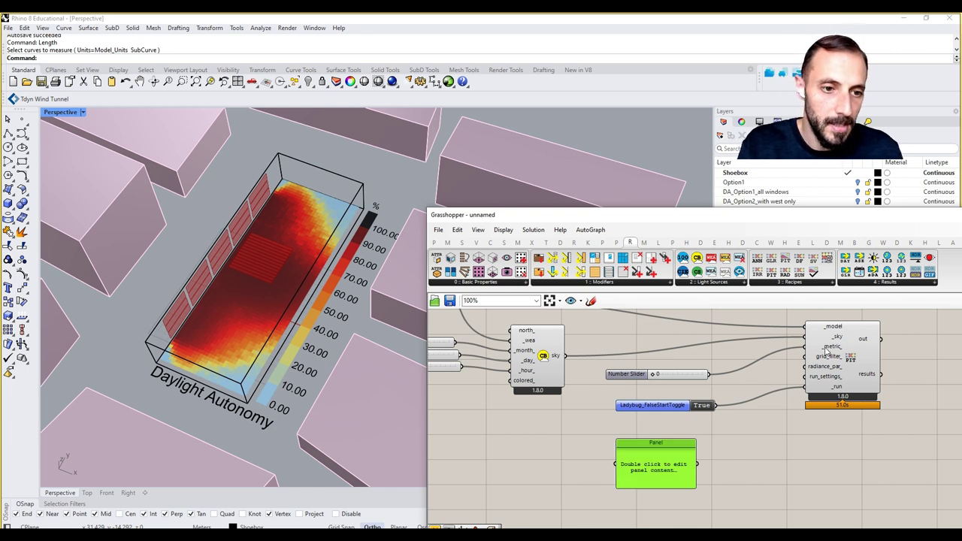
- Fill the panel with the metric names illuminance, irradiance, luminance and radiance, each on its own line, following the _metric_ order
{"action": "mouse_move", "coordinate": [828, 347]}
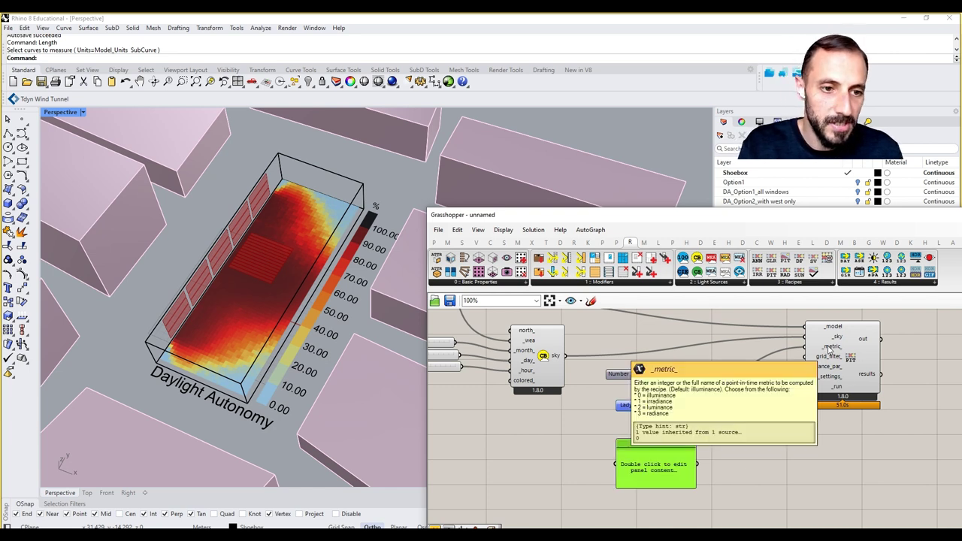
{"action": "double_click", "coordinate": [663, 462]}
{"action": "type", "text": "1llu"}
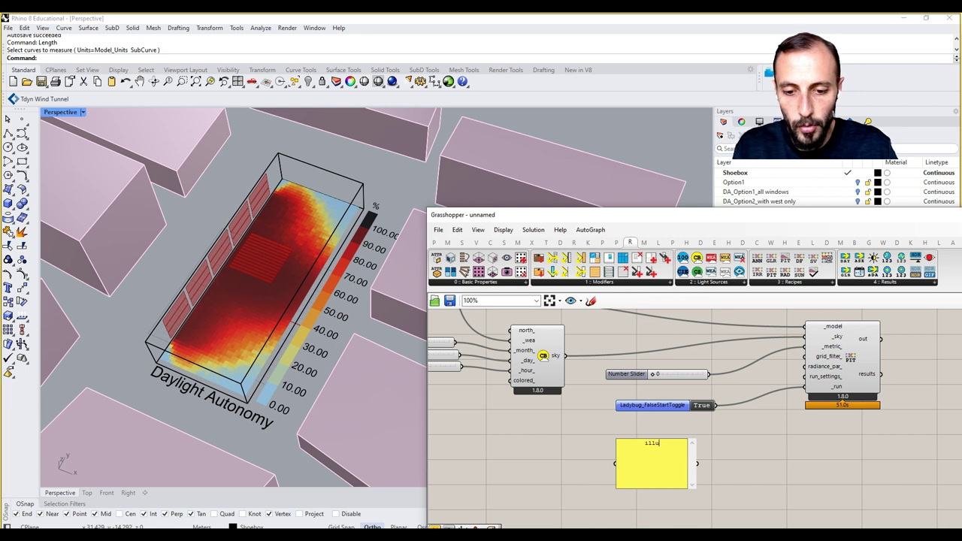
{"action": "type", "text": "minance"}
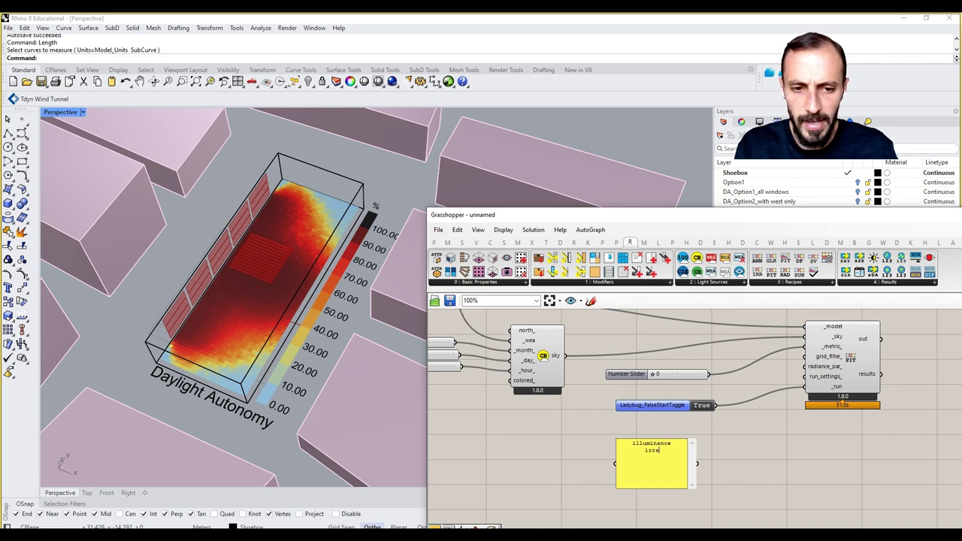
{"action": "key", "text": "Return"}
{"action": "type", "text": "irradiance"}
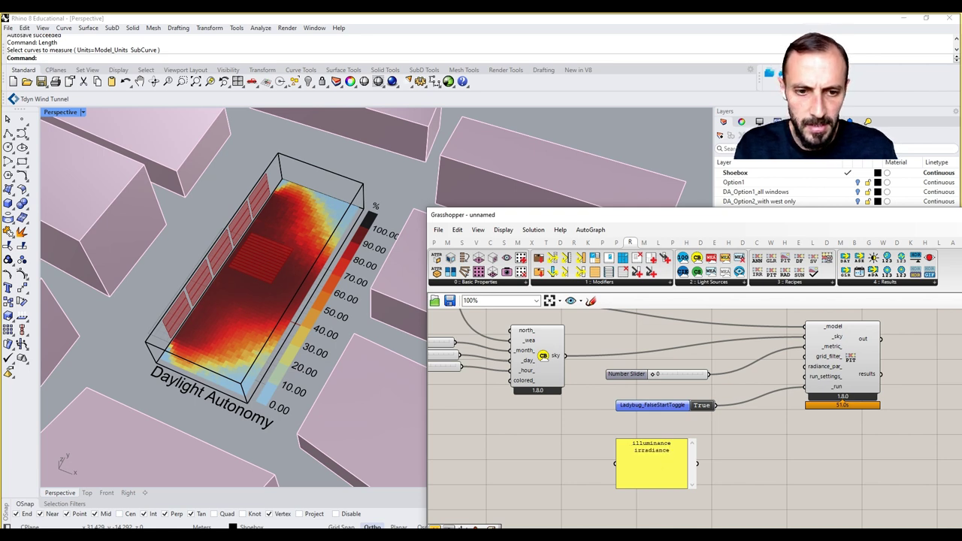
{"action": "key", "text": "Return"}
{"action": "type", "text": "lum"}
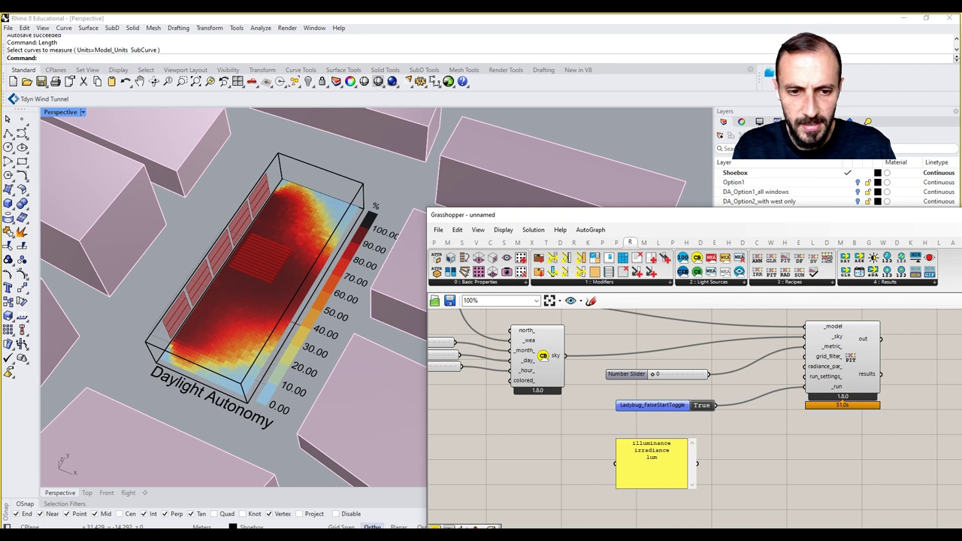
{"action": "type", "text": "inance "}
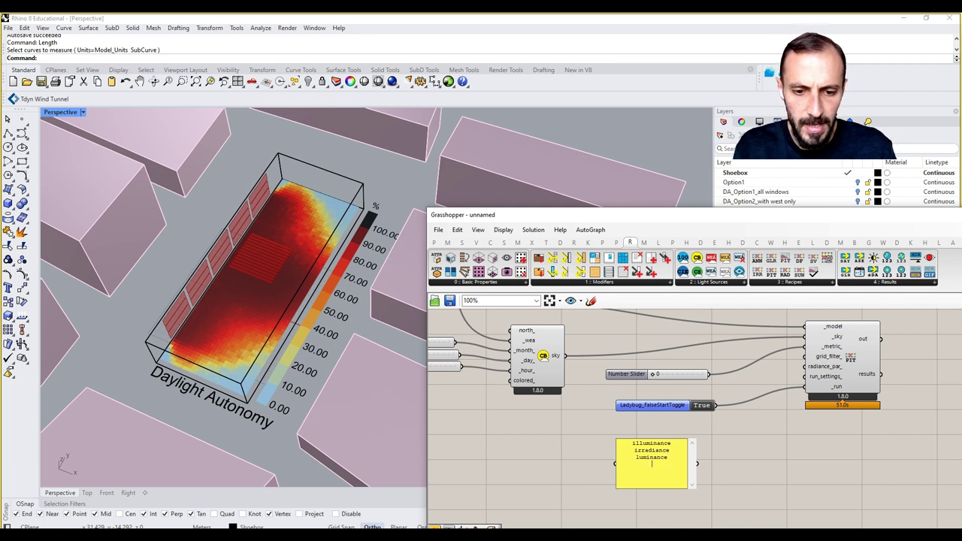
{"action": "type", "text": "radiance"}
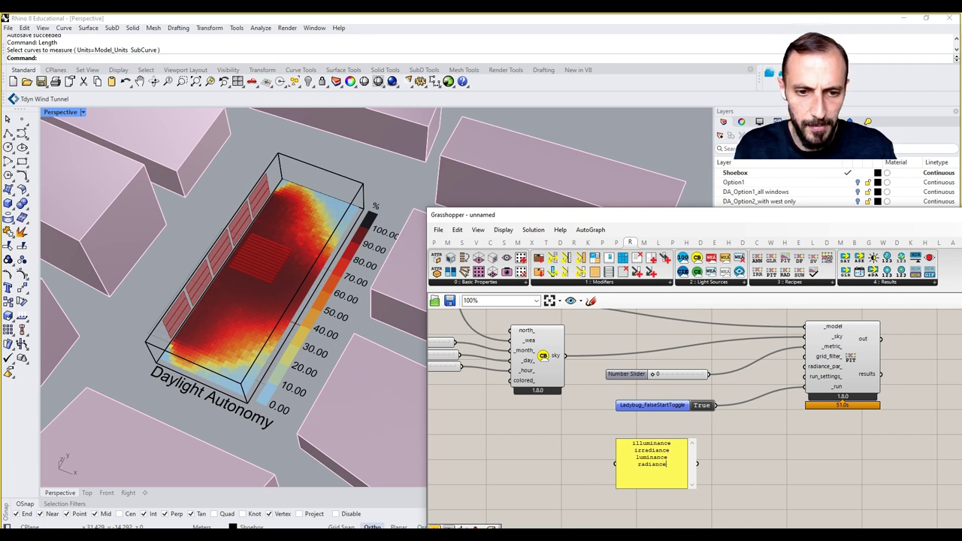
{"action": "left_click", "coordinate": [755, 451]}
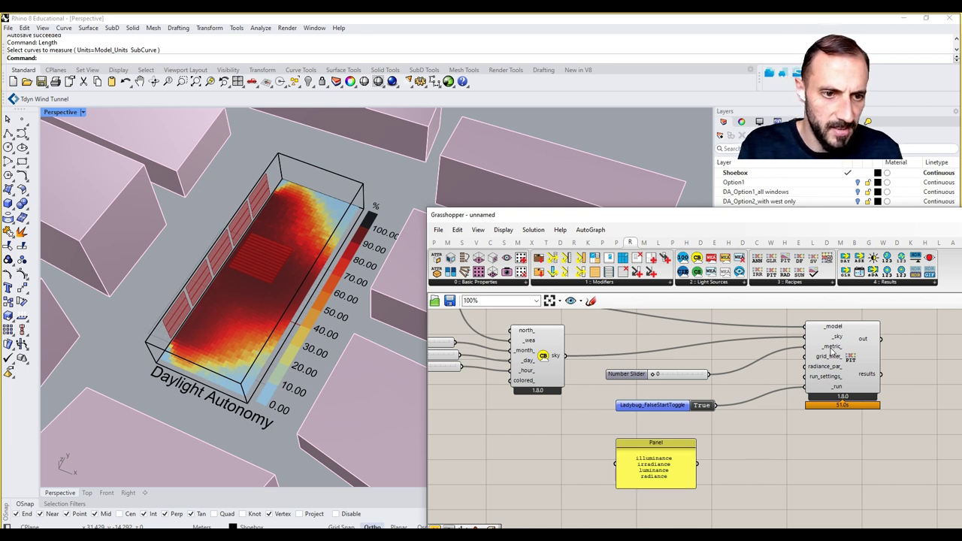
- Turn off the panel's multiline data so each metric name is a separate item, and reposition the panel
{"action": "mouse_move", "coordinate": [832, 349]}
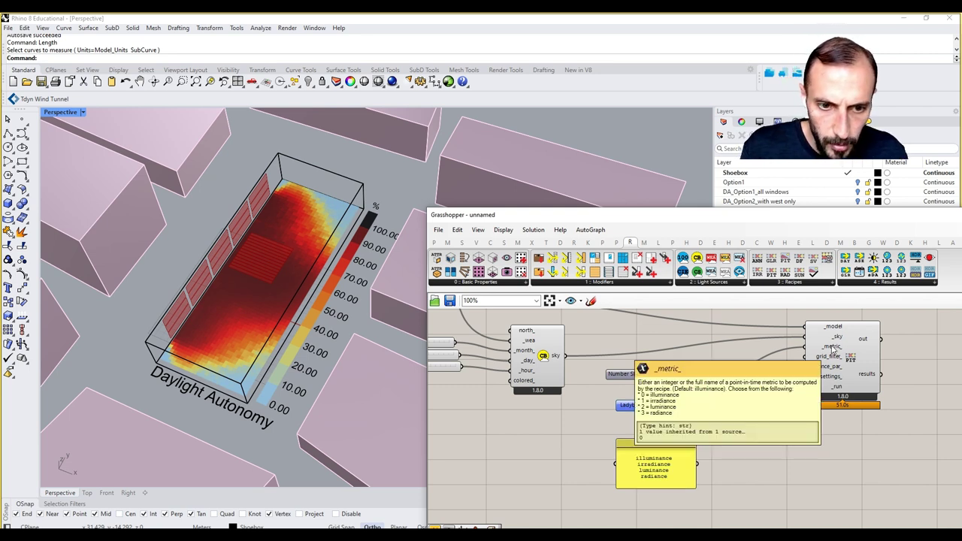
{"action": "right_click", "coordinate": [658, 466]}
{"action": "left_click", "coordinate": [681, 324]}
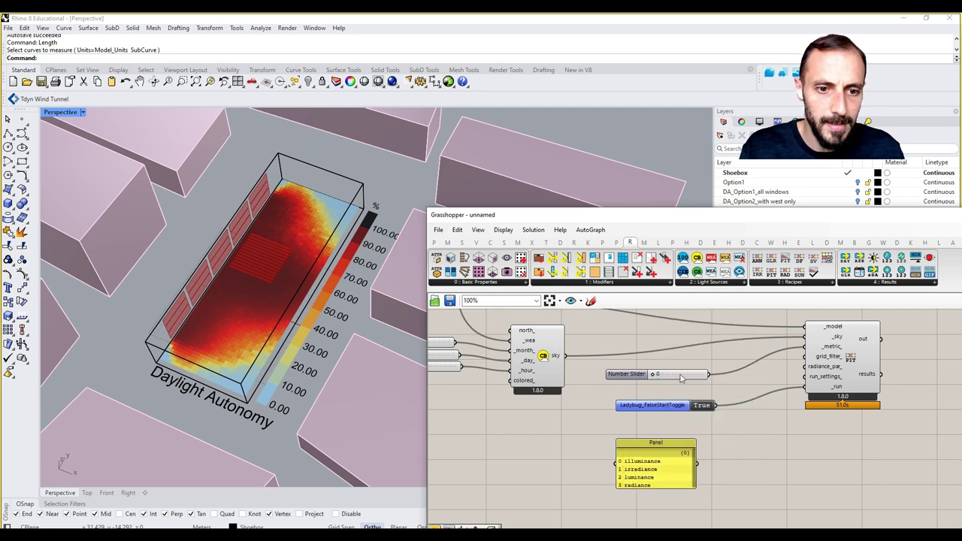
{"action": "left_click_drag", "start_coordinate": [667, 470], "coordinate": [544, 459]}
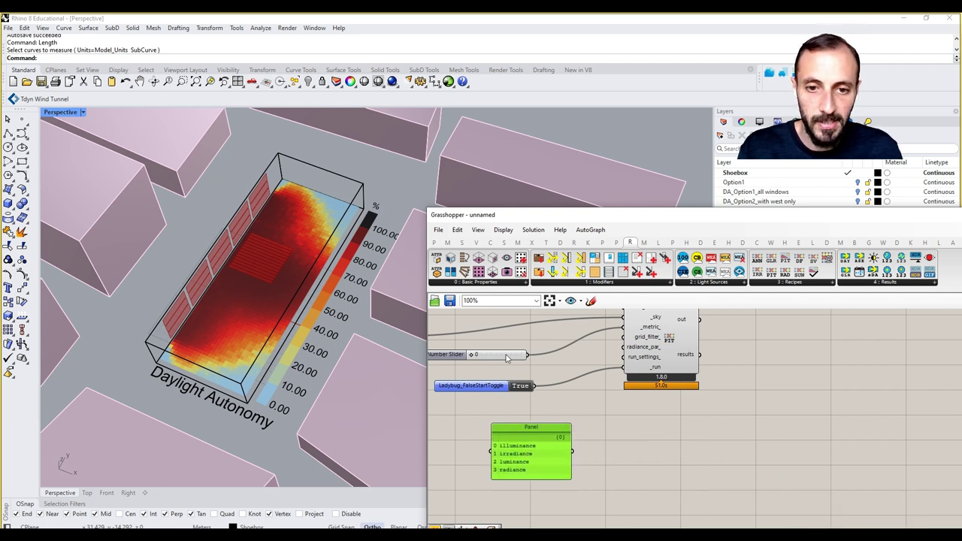
- Add a List Item component to the right of the metric-name panel
{"action": "double_click", "coordinate": [722, 449]}
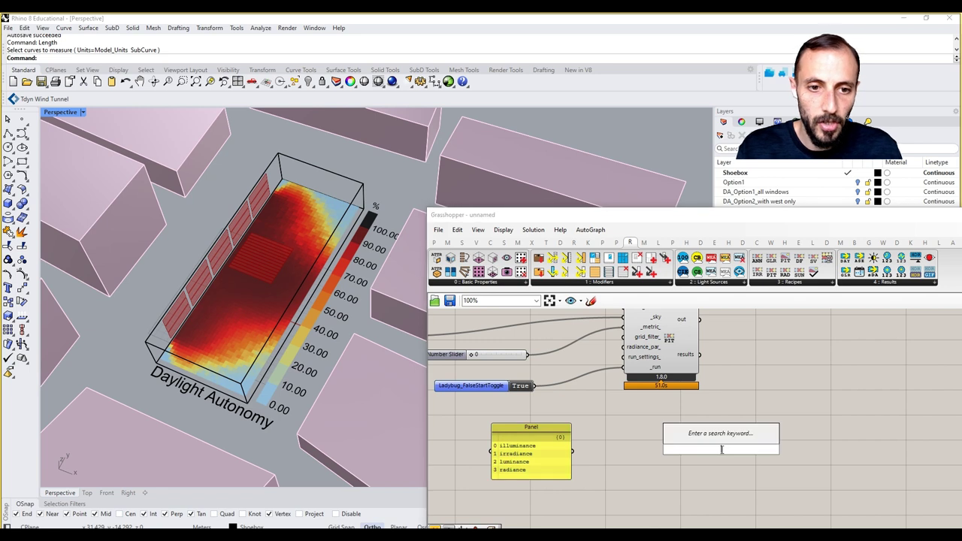
{"action": "type", "text": "item"}
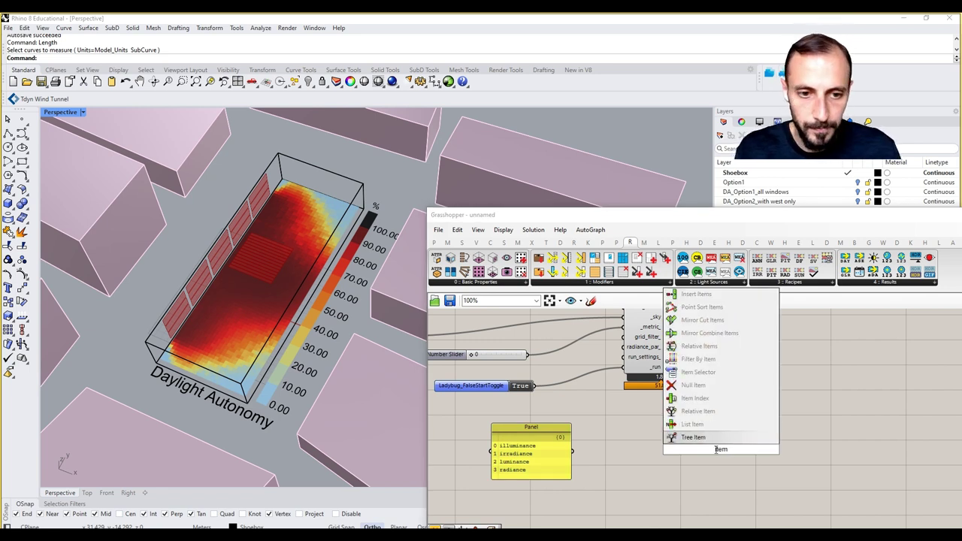
{"action": "left_click", "coordinate": [711, 425]}
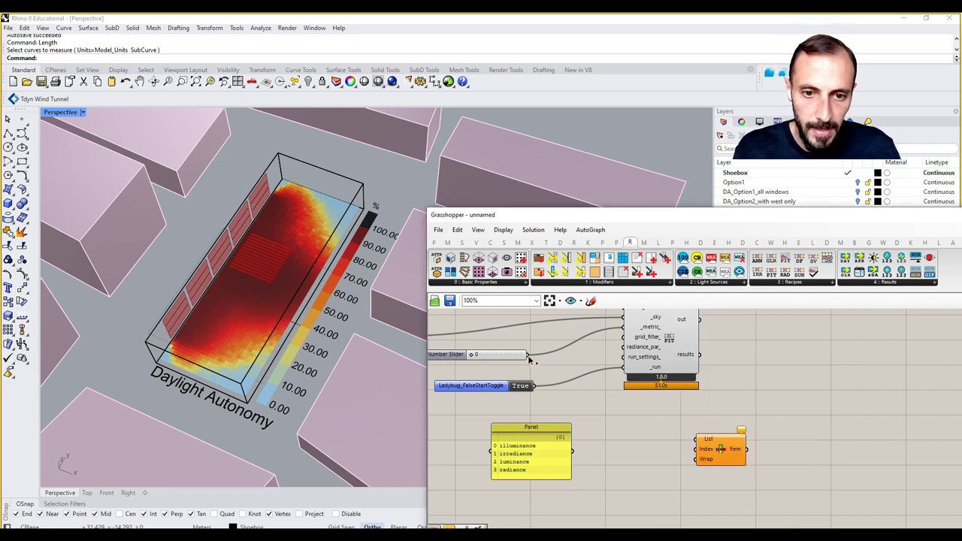
- Connect the metric number slider to List Item's Index and the metric-name panel to its List input, and reposition the component
{"action": "left_click_drag", "start_coordinate": [528, 359], "coordinate": [697, 449]}
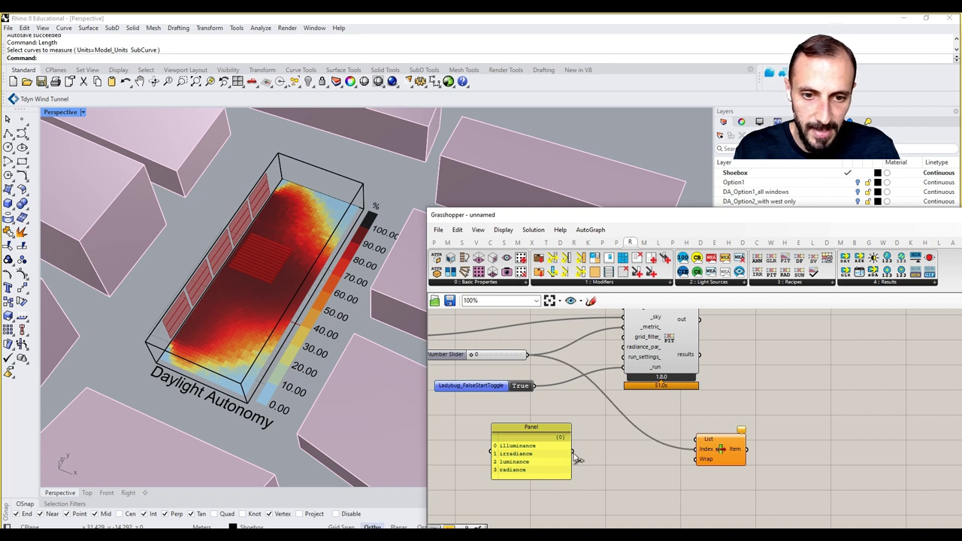
{"action": "left_click_drag", "start_coordinate": [575, 457], "coordinate": [696, 438]}
{"action": "right_click_drag", "start_coordinate": [669, 423], "coordinate": [669, 440]}
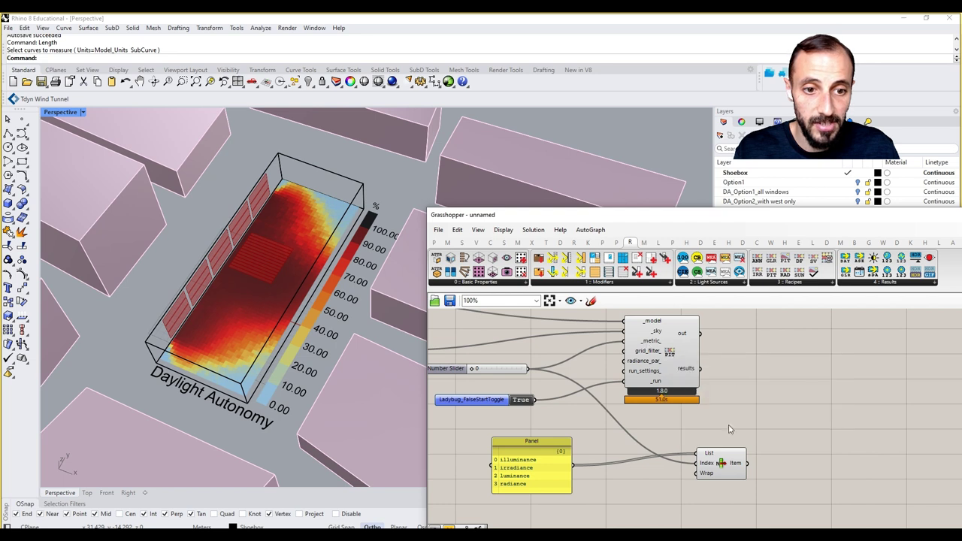
{"action": "mouse_move", "coordinate": [734, 467]}
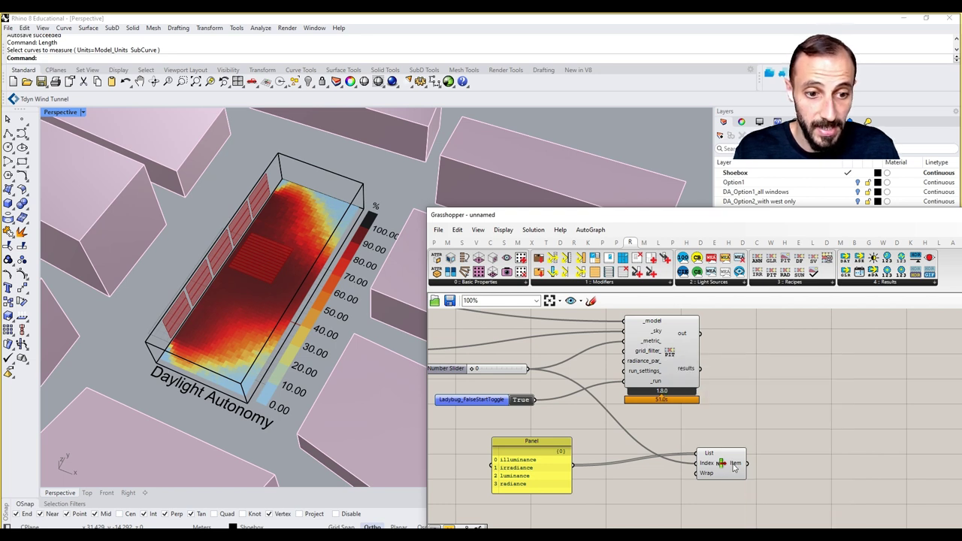
{"action": "left_click_drag", "start_coordinate": [729, 463], "coordinate": [720, 473]}
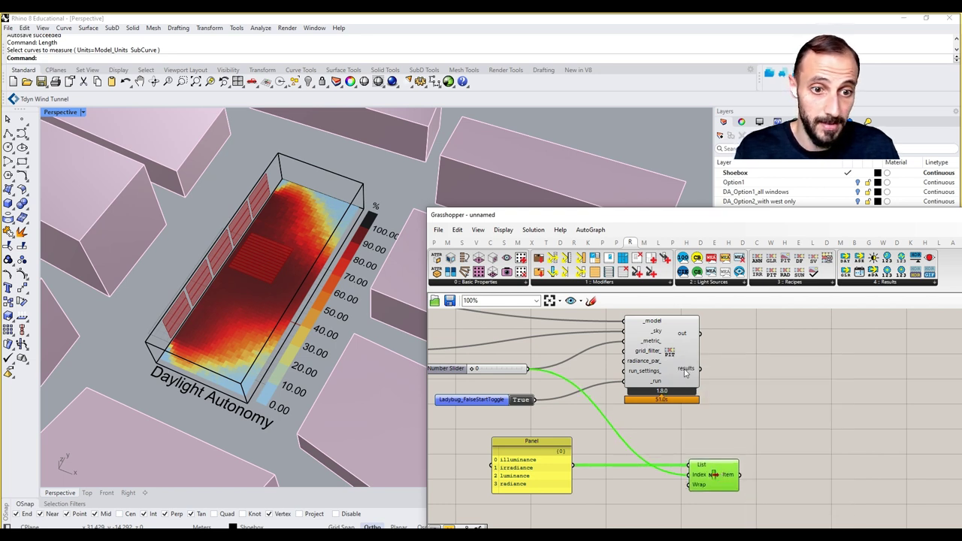
- Duplicate the metric-name panel directly below the original
{"action": "right_click_drag", "start_coordinate": [566, 476], "coordinate": [578, 417]}
{"action": "left_click_drag", "start_coordinate": [578, 429], "coordinate": [576, 485]}
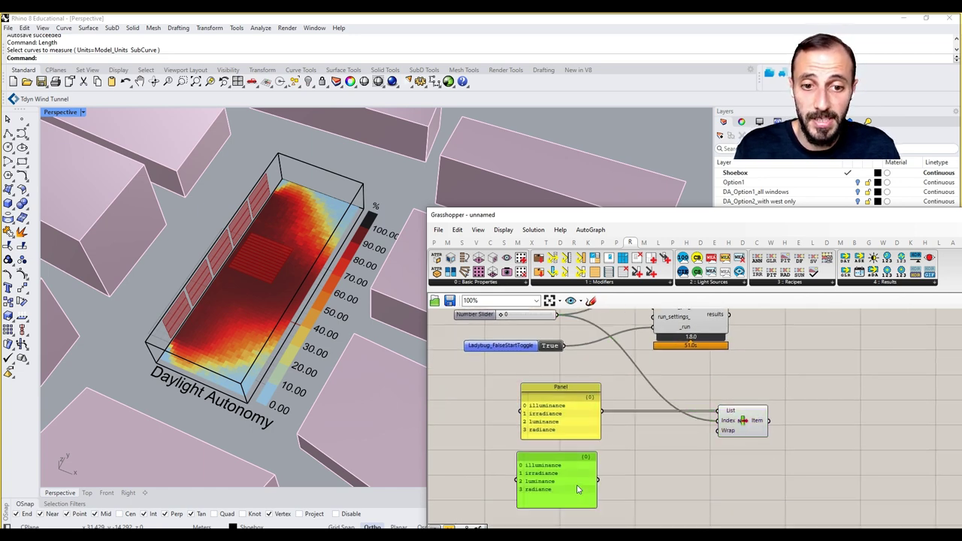
{"action": "right_click_drag", "start_coordinate": [674, 314], "coordinate": [670, 354]}
- Replace the duplicated panel's text with the metric units lux, W/m2, cd/m2 and W/m2-sr, one per line
{"action": "mouse_move", "coordinate": [675, 333]}
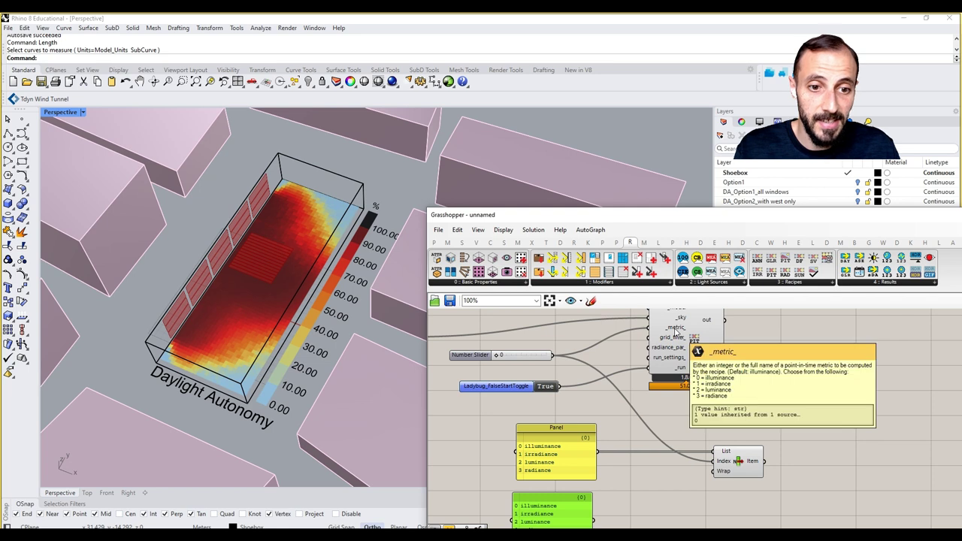
{"action": "mouse_move", "coordinate": [715, 358]}
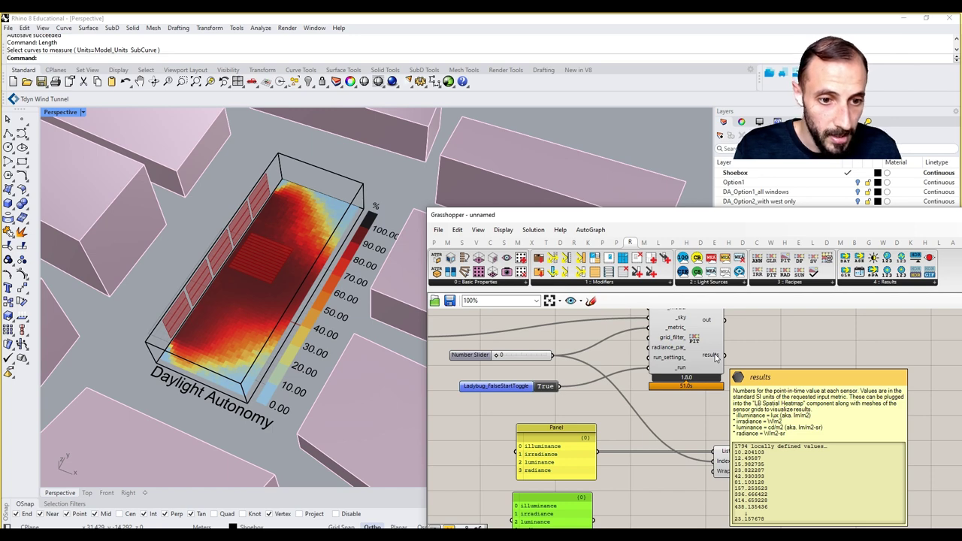
{"action": "mouse_move", "coordinate": [716, 357]}
{"action": "right_mouse_down"}
{"action": "mouse_move", "coordinate": [714, 319]}
{"action": "mouse_move", "coordinate": [712, 340]}
{"action": "right_mouse_up"}
{"action": "mouse_move", "coordinate": [704, 337]}
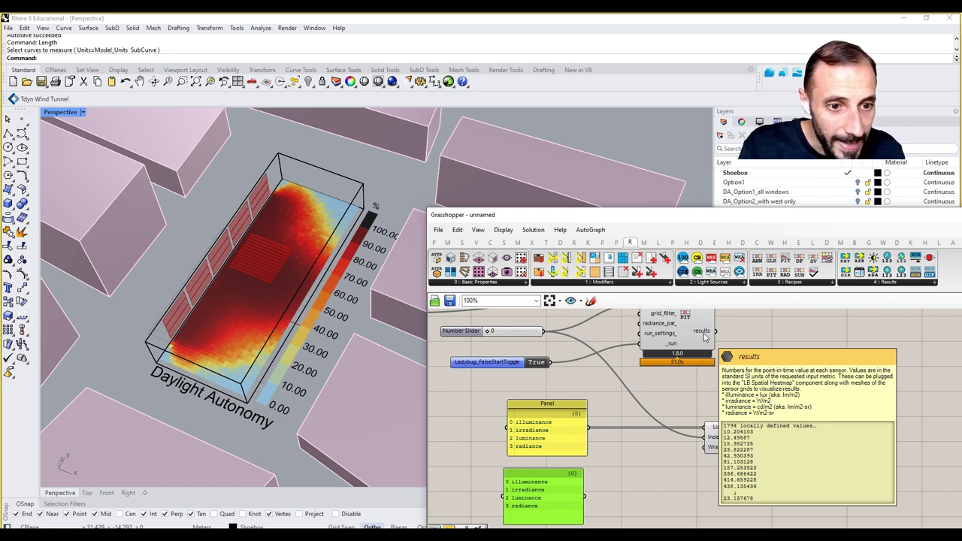
{"action": "double_click", "coordinate": [553, 502]}
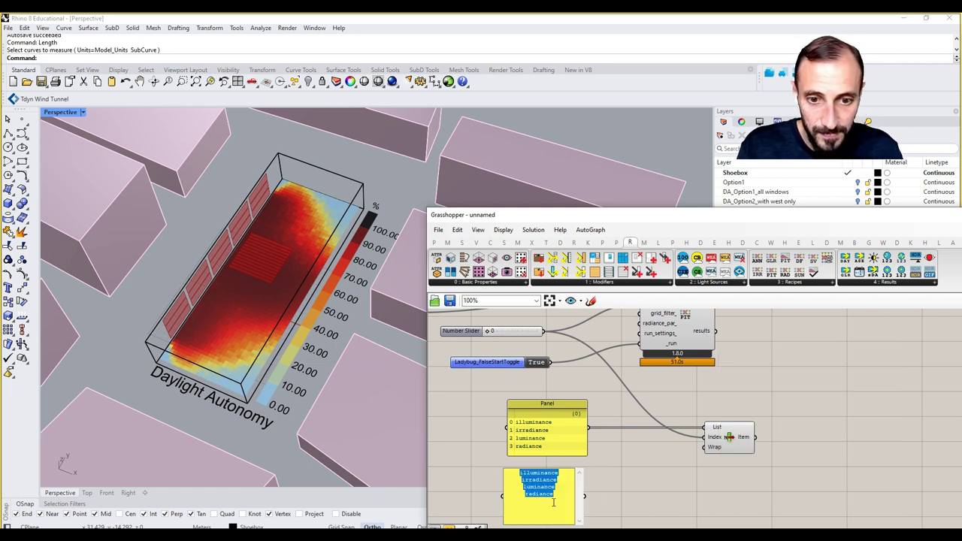
{"action": "type", "text": "lux"}
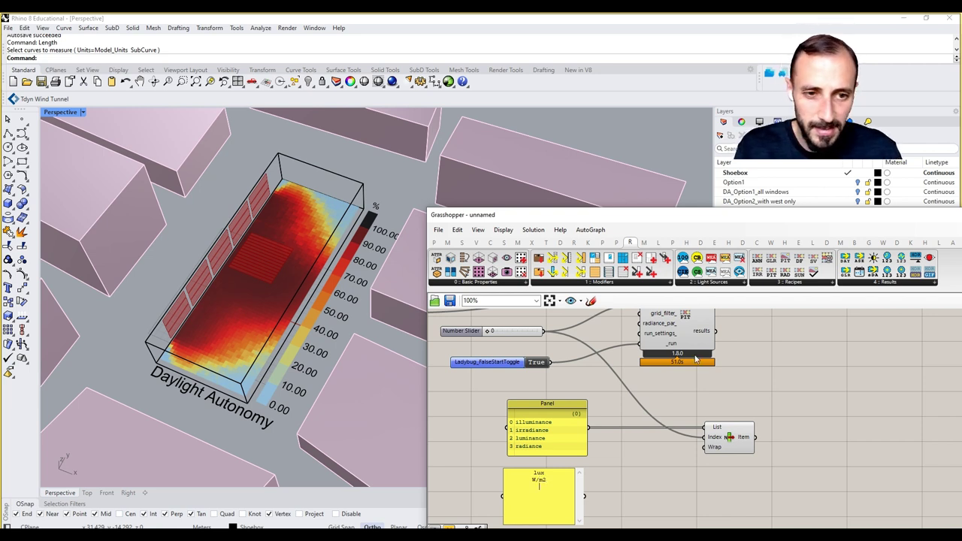
{"action": "mouse_move", "coordinate": [704, 333]}
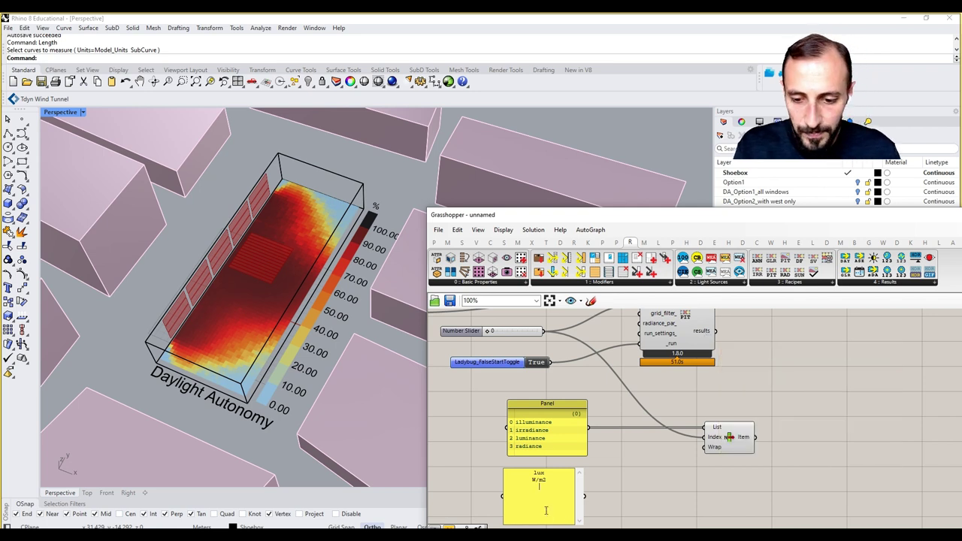
{"action": "type", "text": "m2"}
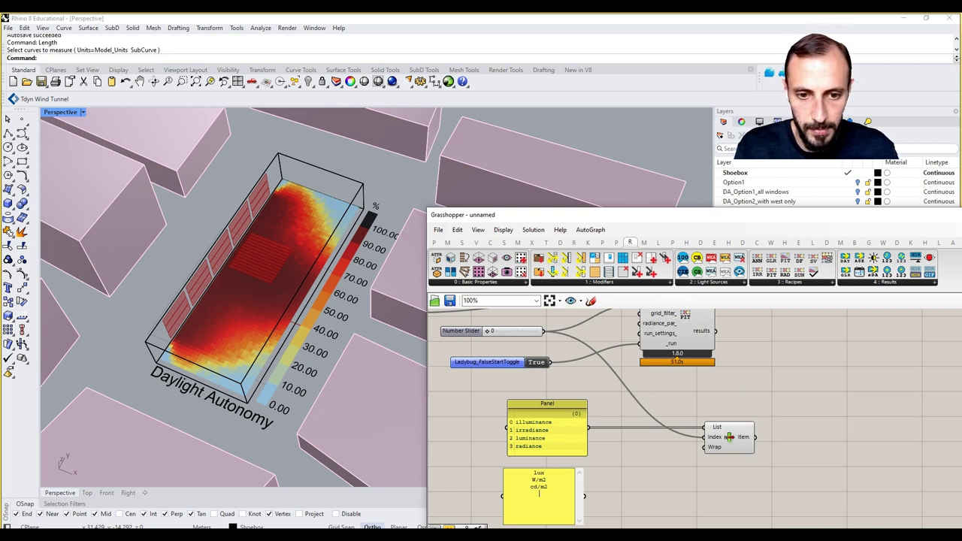
{"action": "type", "text": "W/"}
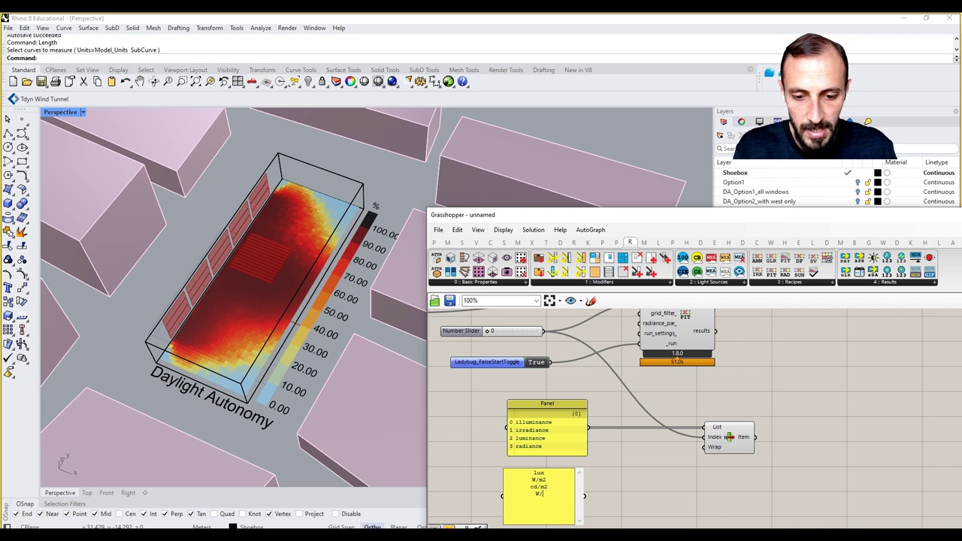
{"action": "type", "text": "m"}
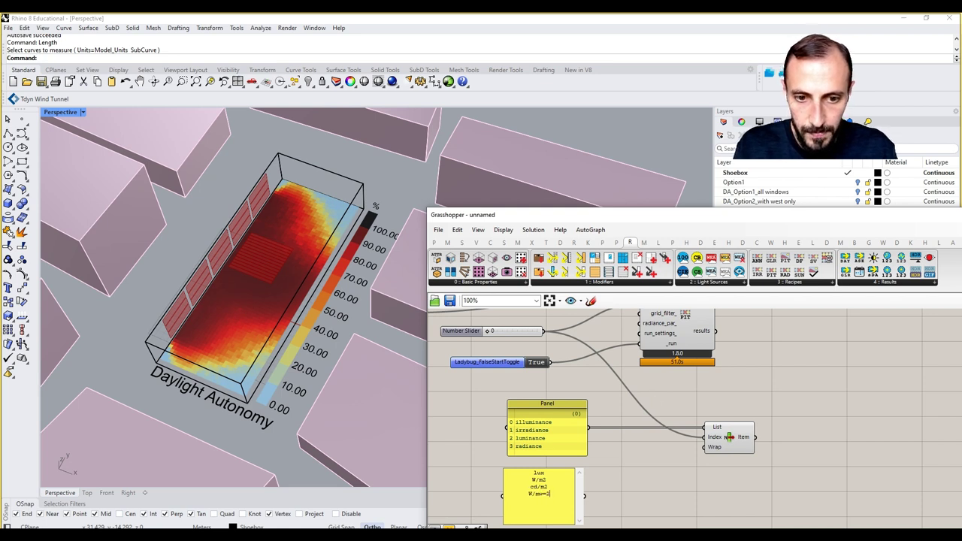
{"action": "type", "text": "2"}
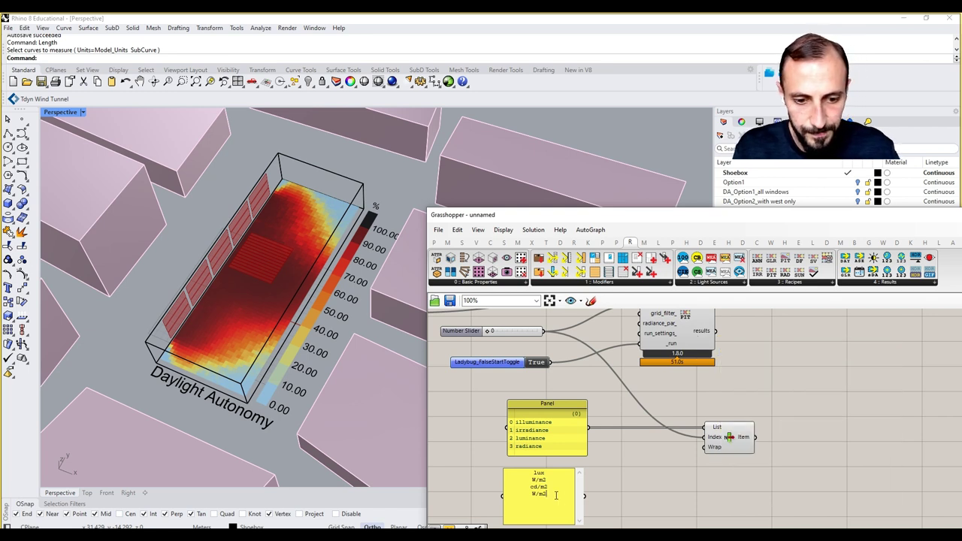
{"action": "type", "text": "-sr"}
{"action": "left_click", "coordinate": [607, 492]}
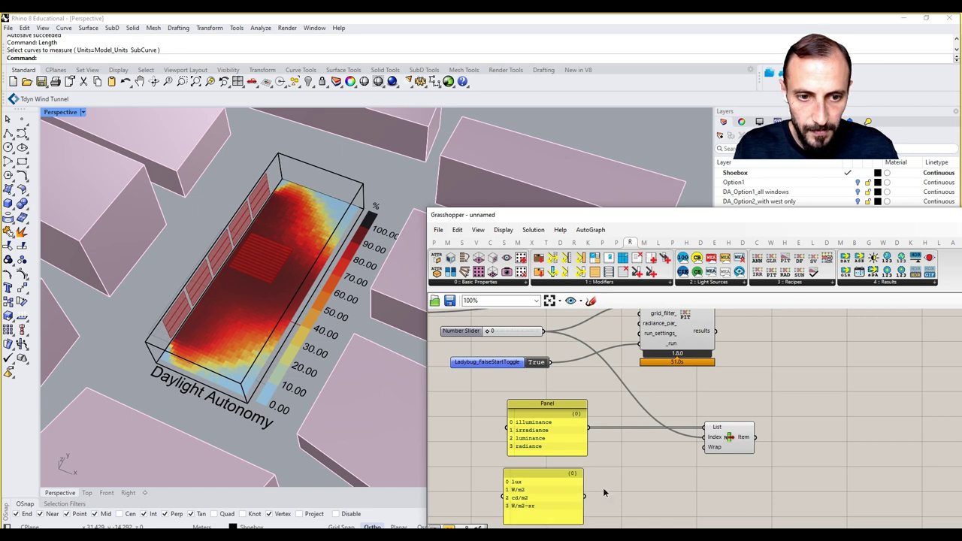
- Duplicate the List Item component below the original, feed the units panel into its List input, and align it with the panel
{"action": "right_click_drag", "start_coordinate": [617, 486], "coordinate": [607, 457]}
{"action": "left_click_drag", "start_coordinate": [712, 406], "coordinate": [713, 485], "text": "alt"}
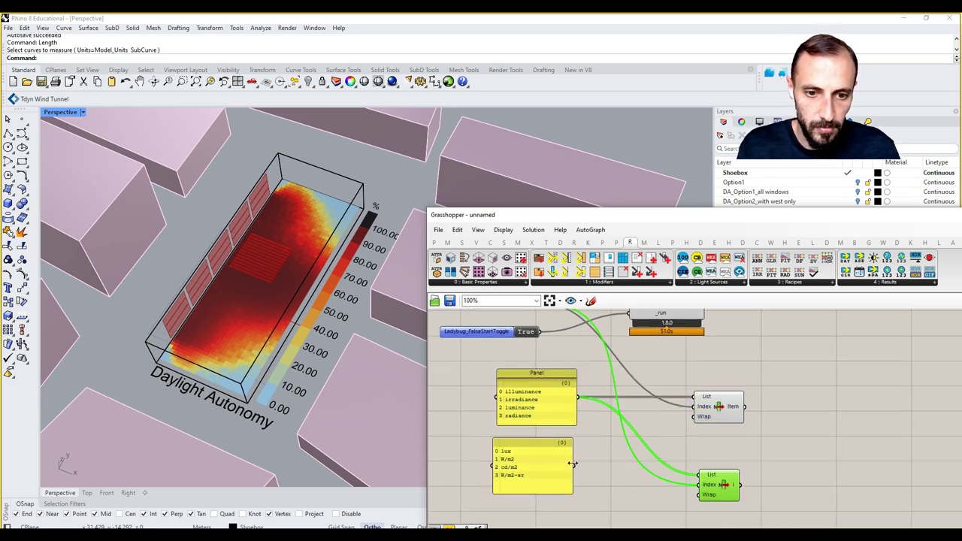
{"action": "left_click_drag", "start_coordinate": [579, 467], "coordinate": [555, 480]}
{"action": "left_click", "coordinate": [591, 446]}
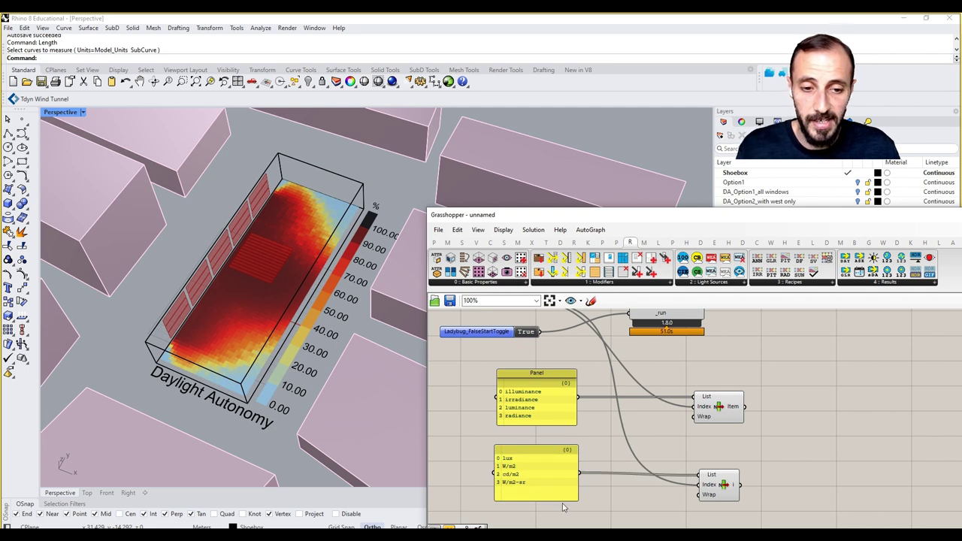
{"action": "left_click_drag", "start_coordinate": [735, 485], "coordinate": [738, 482]}
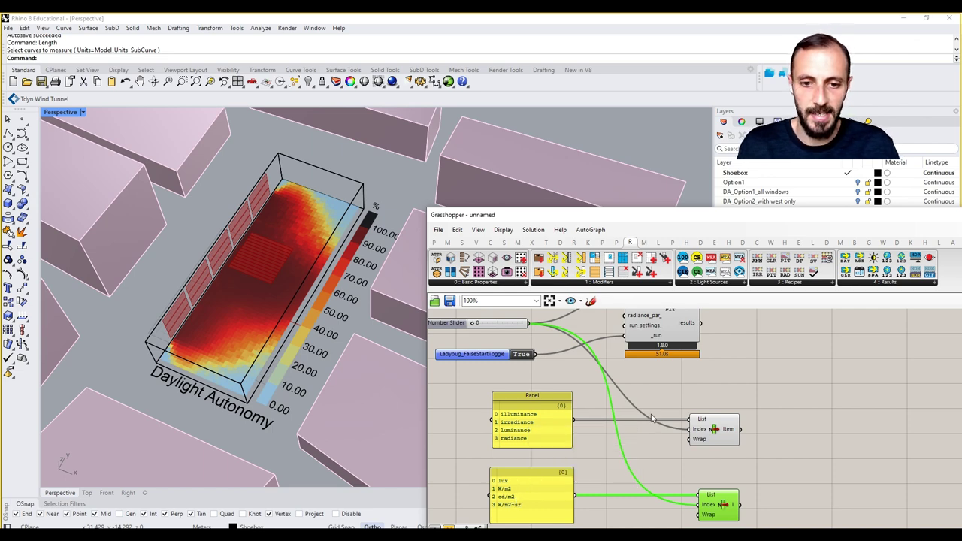
- Add an LB Spatial Heatmap component to the right of the point-in-time recipe
{"action": "right_click_drag", "start_coordinate": [669, 370], "coordinate": [663, 421]}
{"action": "mouse_move", "coordinate": [684, 380]}
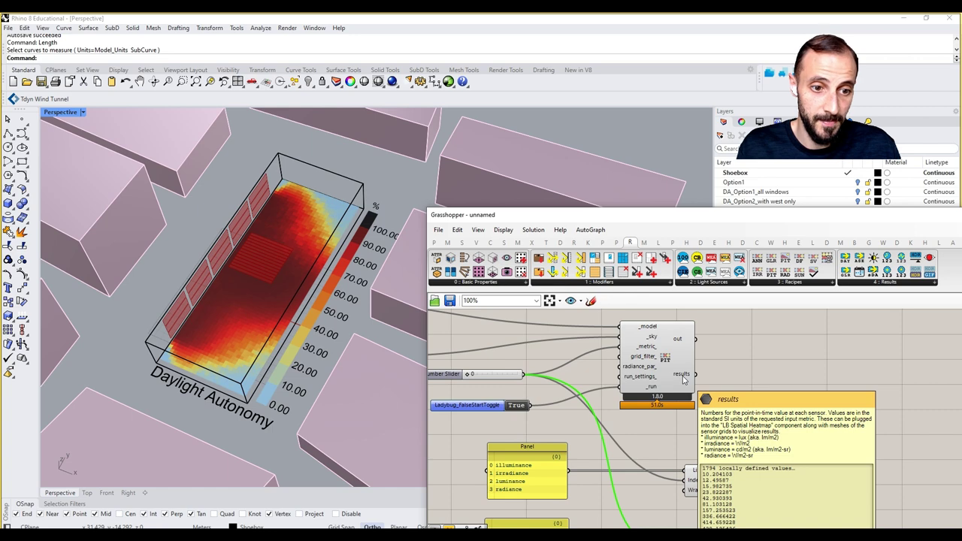
{"action": "right_click_drag", "start_coordinate": [684, 380], "coordinate": [682, 363]}
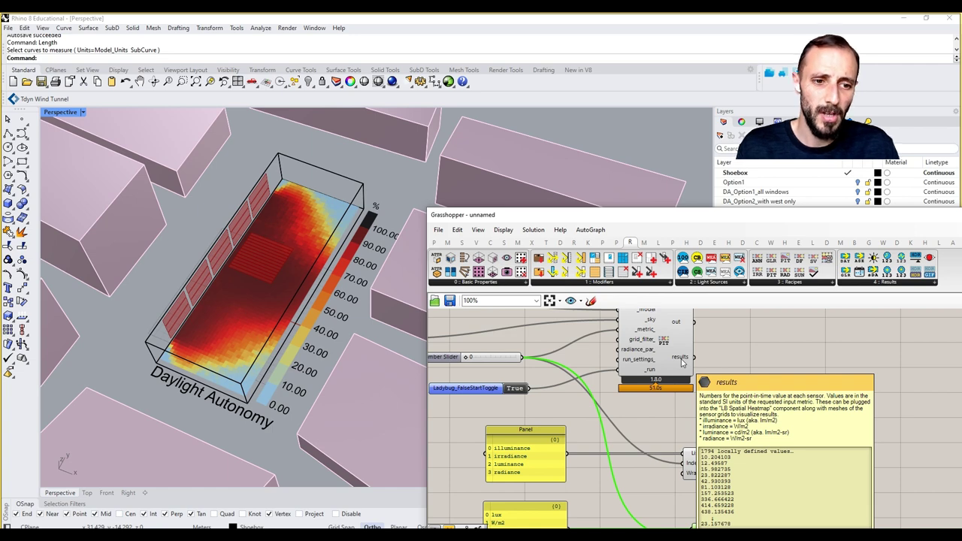
{"action": "right_click_drag", "start_coordinate": [733, 458], "coordinate": [716, 430]}
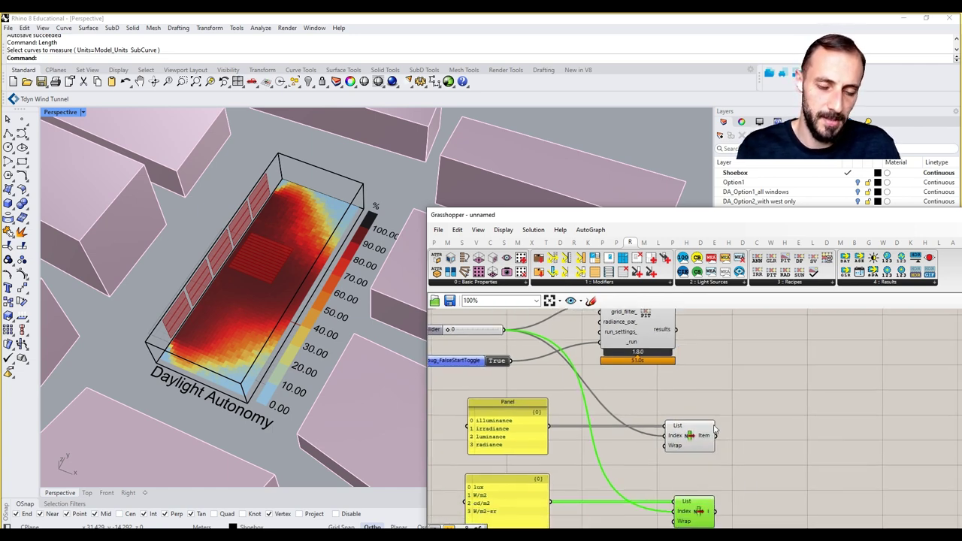
{"action": "right_click_drag", "start_coordinate": [749, 475], "coordinate": [731, 472]}
{"action": "right_click_drag", "start_coordinate": [747, 427], "coordinate": [713, 461]}
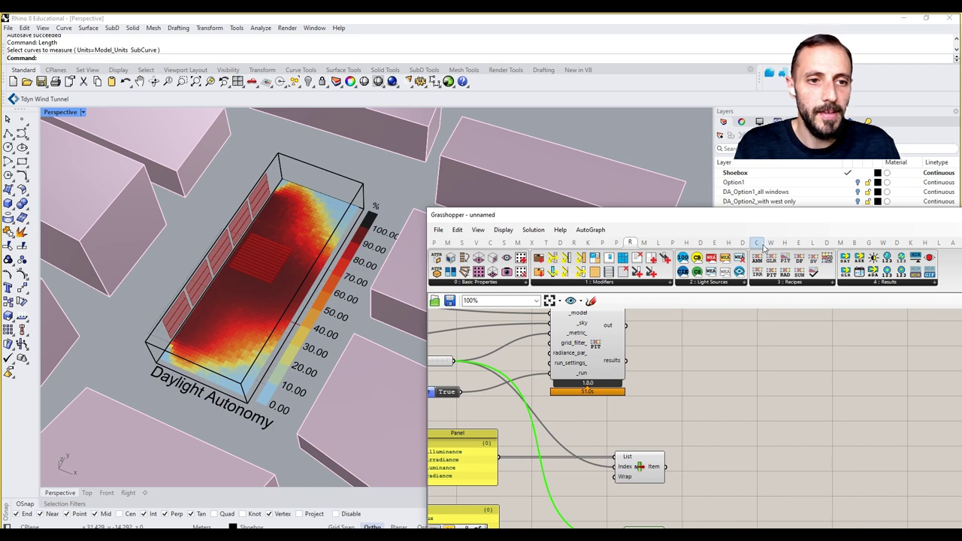
{"action": "left_click", "coordinate": [812, 242]}
{"action": "left_click_drag", "start_coordinate": [819, 219], "coordinate": [660, 204]}
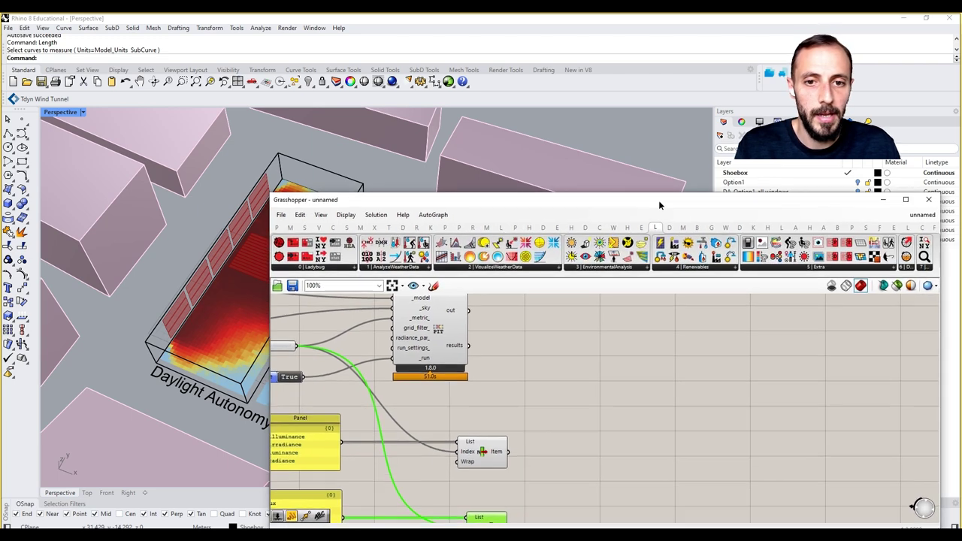
{"action": "left_click", "coordinate": [817, 266]}
{"action": "left_click", "coordinate": [663, 348]}
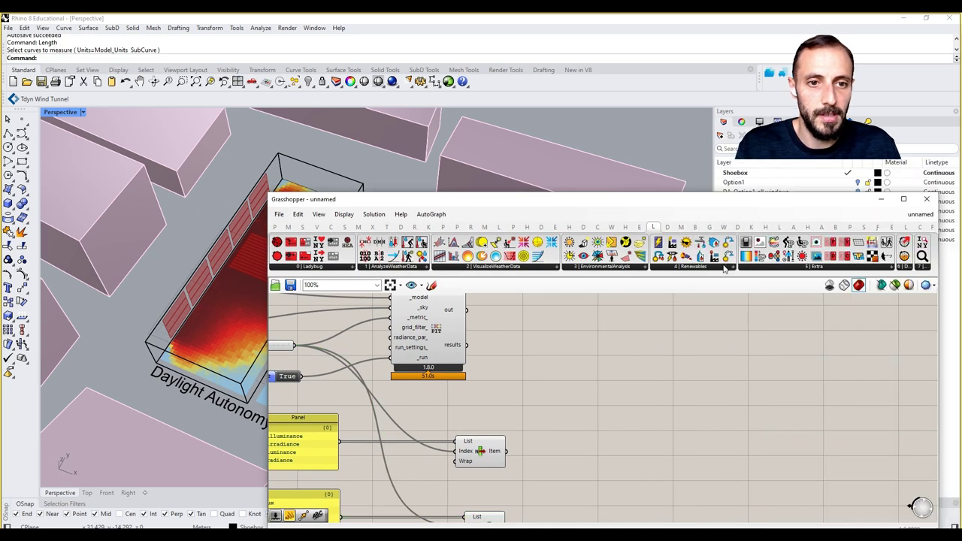
{"action": "left_click", "coordinate": [499, 227]}
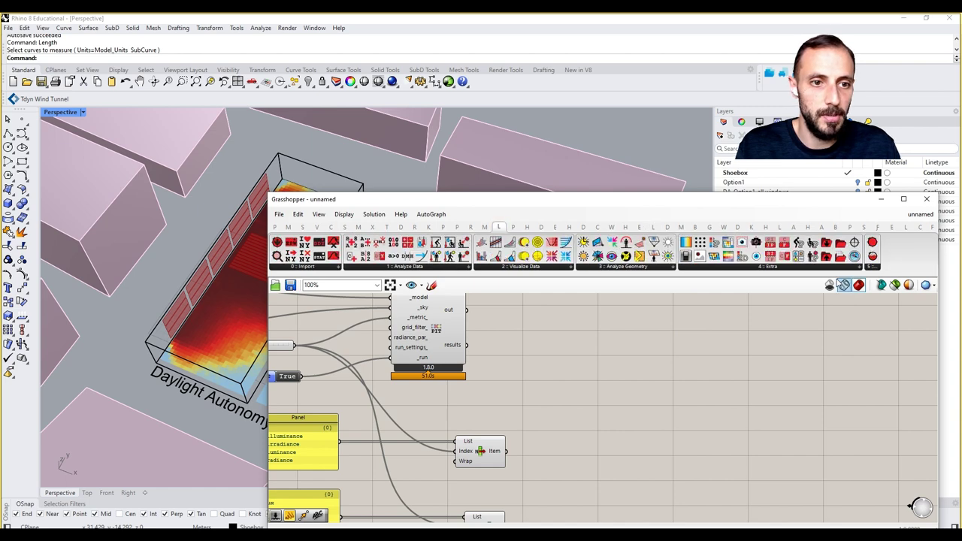
{"action": "left_click", "coordinate": [827, 267]}
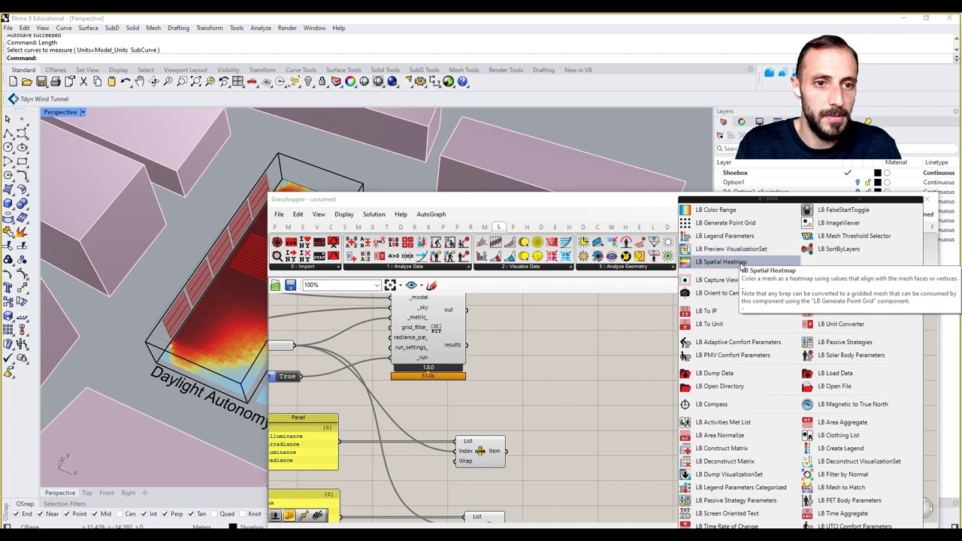
{"action": "left_click_drag", "start_coordinate": [744, 250], "coordinate": [610, 459]}
- Reposition the heatmap component beside the recipe and connect the recipe's results to its _values input
{"action": "right_click_drag", "start_coordinate": [609, 454], "coordinate": [618, 463]}
{"action": "left_click_drag", "start_coordinate": [618, 464], "coordinate": [655, 346]}
{"action": "right_click_drag", "start_coordinate": [586, 349], "coordinate": [643, 377]}
{"action": "left_click_drag", "start_coordinate": [532, 381], "coordinate": [666, 365]}
- Copy the mesh parameter from the Daylight Autonomy heatmap, connect it to the new heatmap's _mesh input, and arrange both components
{"action": "right_click_drag", "start_coordinate": [623, 361], "coordinate": [714, 381]}
{"action": "scroll", "coordinate": [730, 382], "scroll_direction": "down", "scroll_amount": 5}
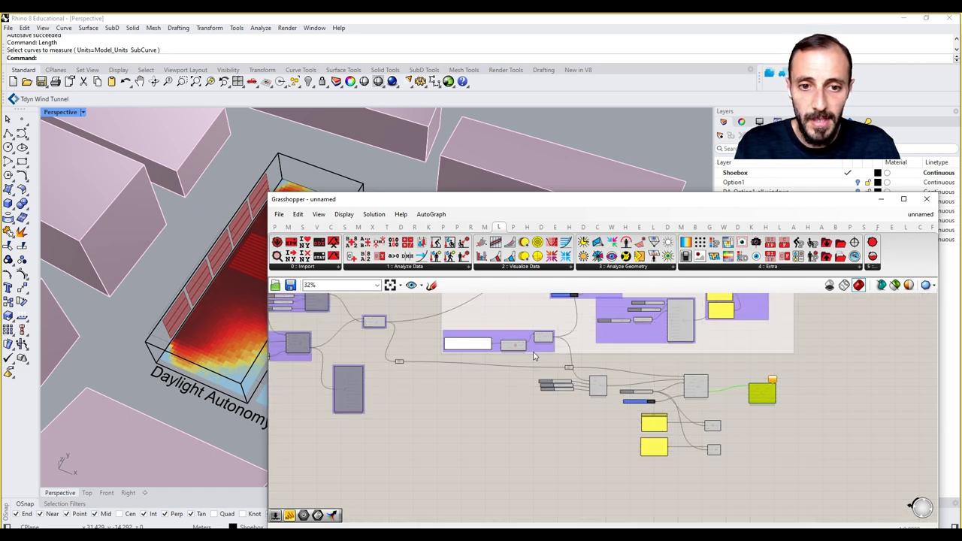
{"action": "right_click_drag", "start_coordinate": [657, 309], "coordinate": [594, 414]}
{"action": "scroll", "coordinate": [638, 363], "scroll_direction": "up", "scroll_amount": 4}
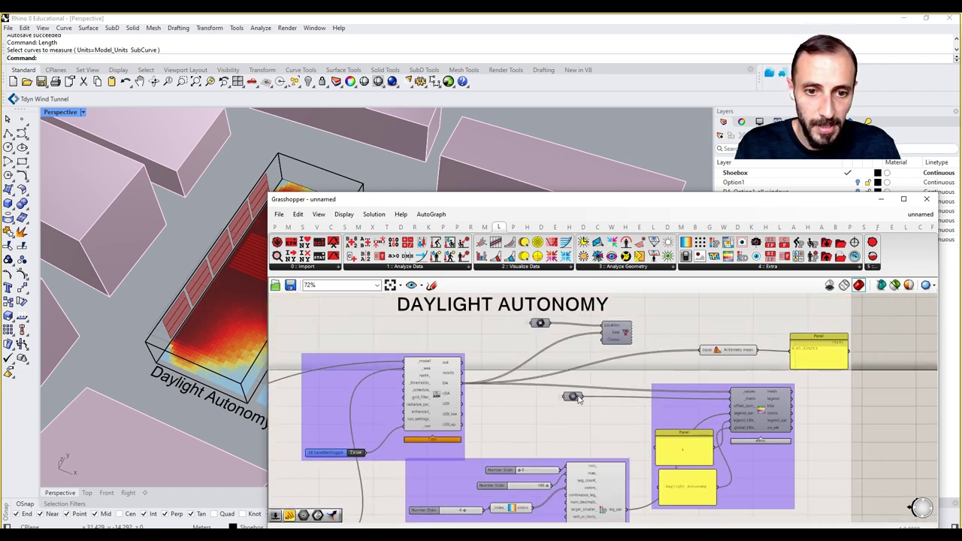
{"action": "left_click", "coordinate": [594, 479]}
{"action": "right_click_drag", "start_coordinate": [600, 476], "coordinate": [584, 350]}
{"action": "scroll", "coordinate": [583, 351], "scroll_direction": "down", "scroll_amount": 2}
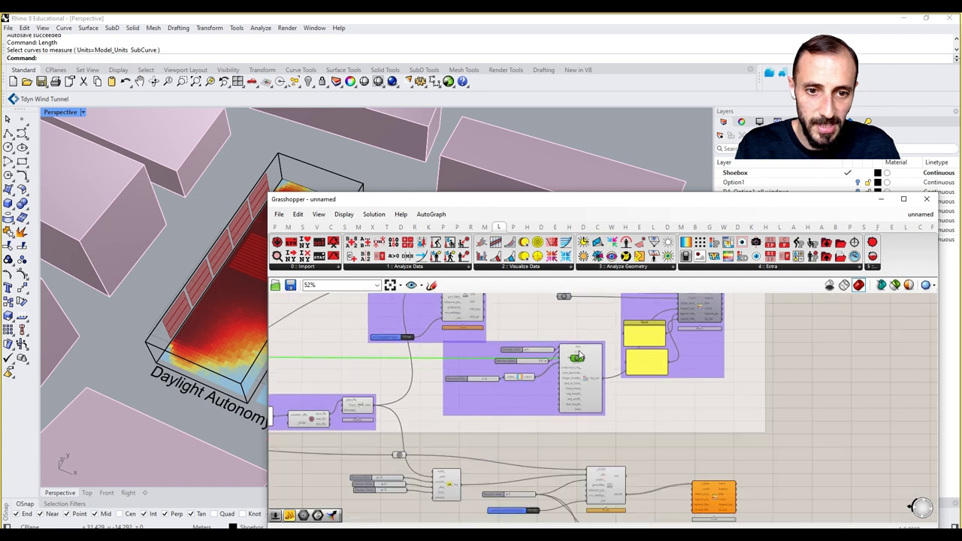
{"action": "left_click_drag", "start_coordinate": [582, 364], "coordinate": [649, 490]}
{"action": "scroll", "coordinate": [648, 489], "scroll_direction": "up", "scroll_amount": 3}
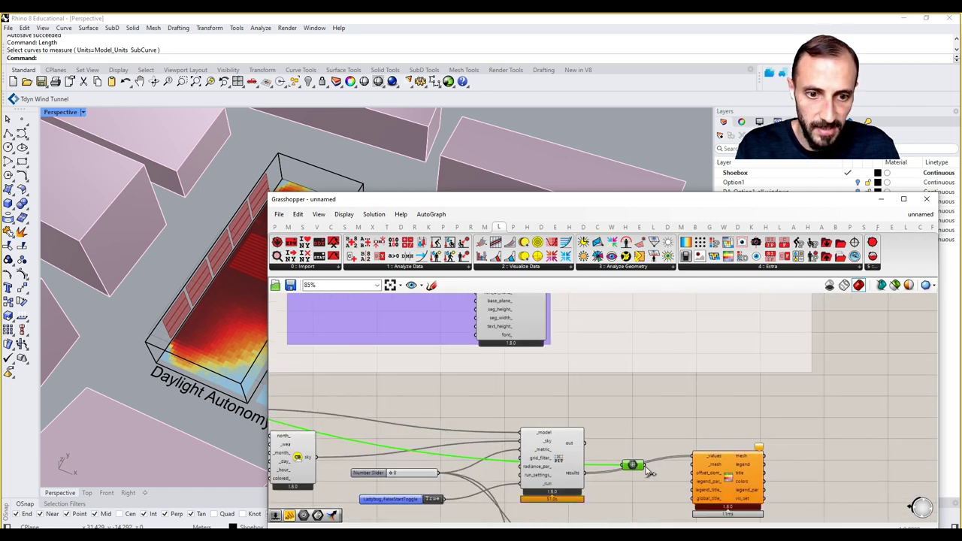
{"action": "left_click_drag", "start_coordinate": [729, 474], "coordinate": [752, 443]}
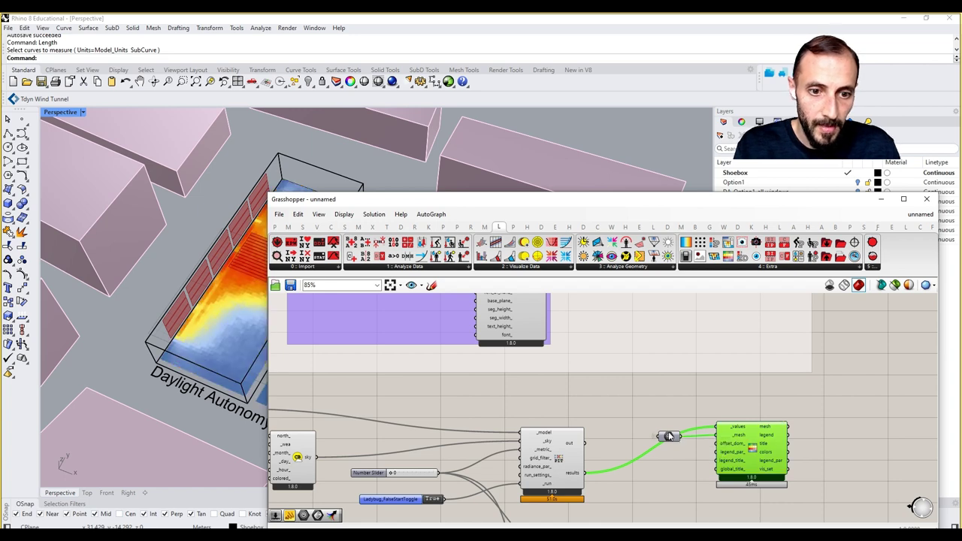
{"action": "left_click_drag", "start_coordinate": [675, 440], "coordinate": [681, 456]}
- Hide the DA_Option3_to faces layer in Rhino and reposition the Grasshopper window clear of the heatmap and its legend
{"action": "left_click_drag", "start_coordinate": [790, 201], "coordinate": [803, 342]}
{"action": "left_click", "coordinate": [868, 239]}
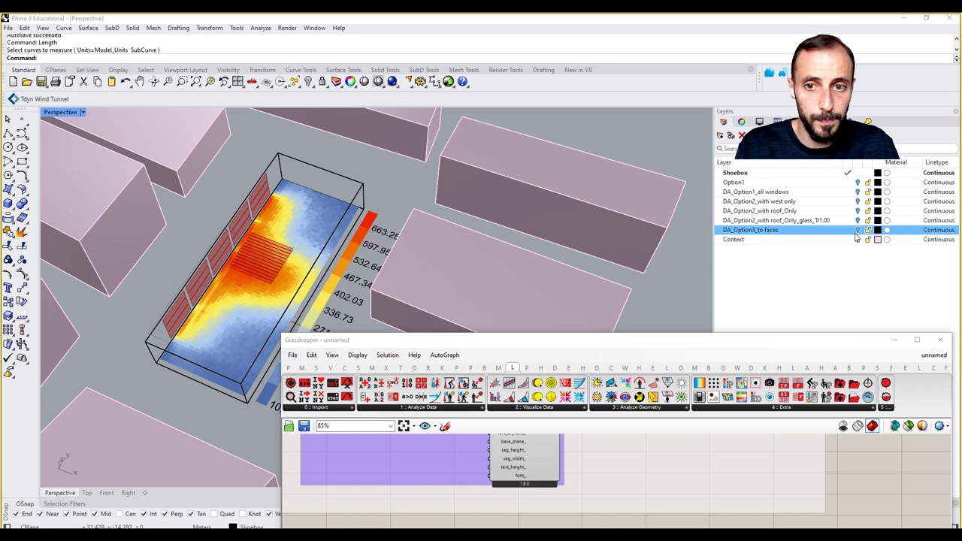
{"action": "left_click_drag", "start_coordinate": [707, 339], "coordinate": [750, 304]}
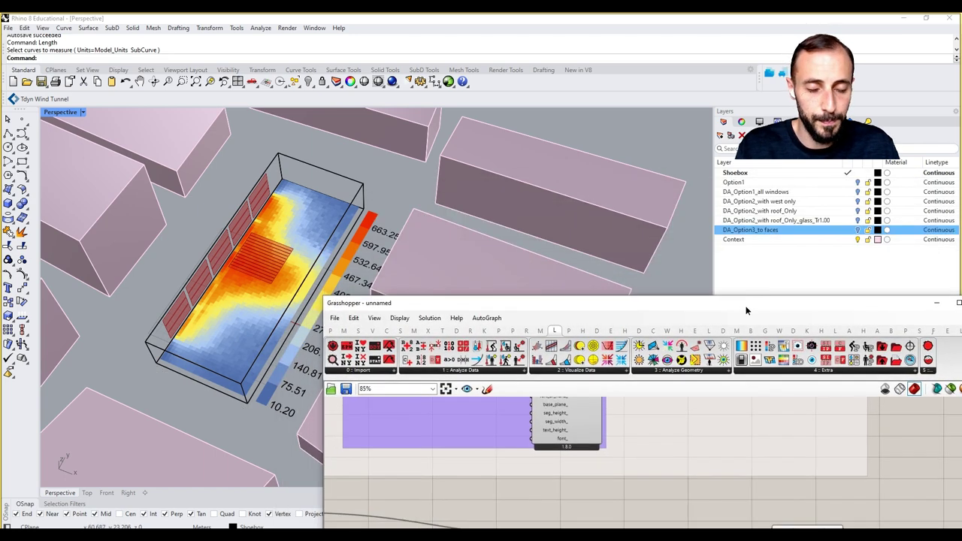
{"action": "left_click", "coordinate": [859, 239]}
{"action": "left_click", "coordinate": [859, 230]}
{"action": "left_click_drag", "start_coordinate": [647, 305], "coordinate": [744, 211]}
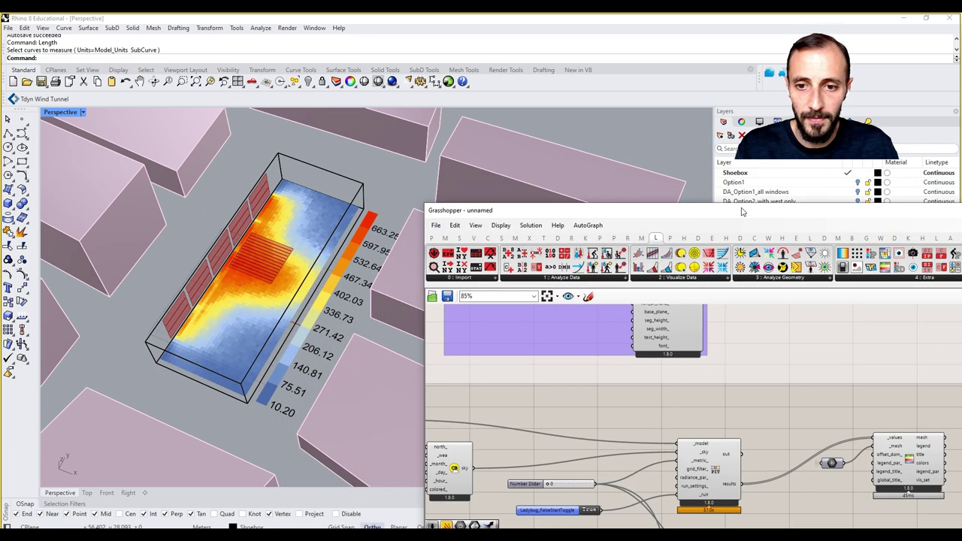
- Duplicate the Daylight Autonomy legend parameters group, including its min, max and colour index sliders and the colour component
{"action": "right_click_drag", "start_coordinate": [279, 320], "coordinate": [306, 326]}
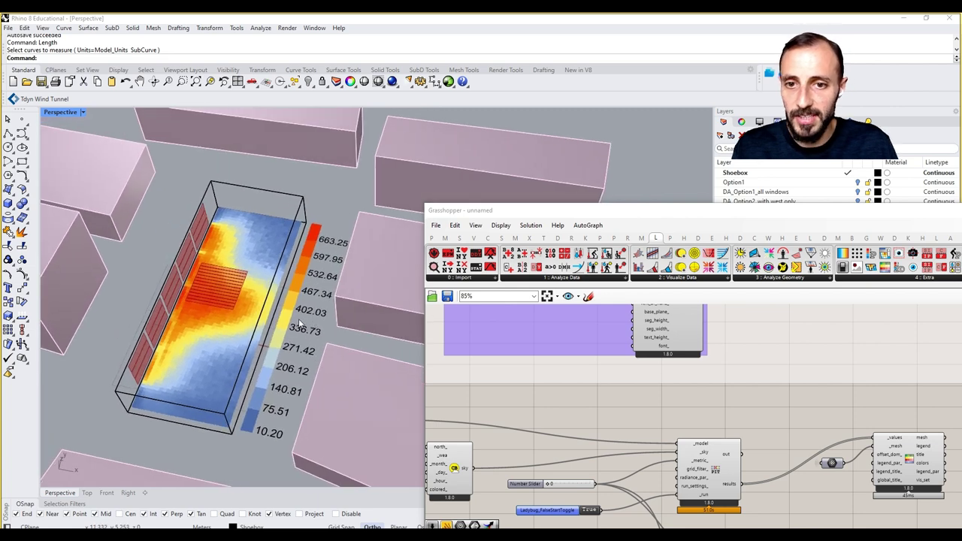
{"action": "right_click_drag", "start_coordinate": [755, 480], "coordinate": [570, 417]}
{"action": "scroll", "coordinate": [739, 406], "scroll_direction": "down", "scroll_amount": 3}
{"action": "scroll", "coordinate": [467, 389], "scroll_direction": "up", "scroll_amount": 4}
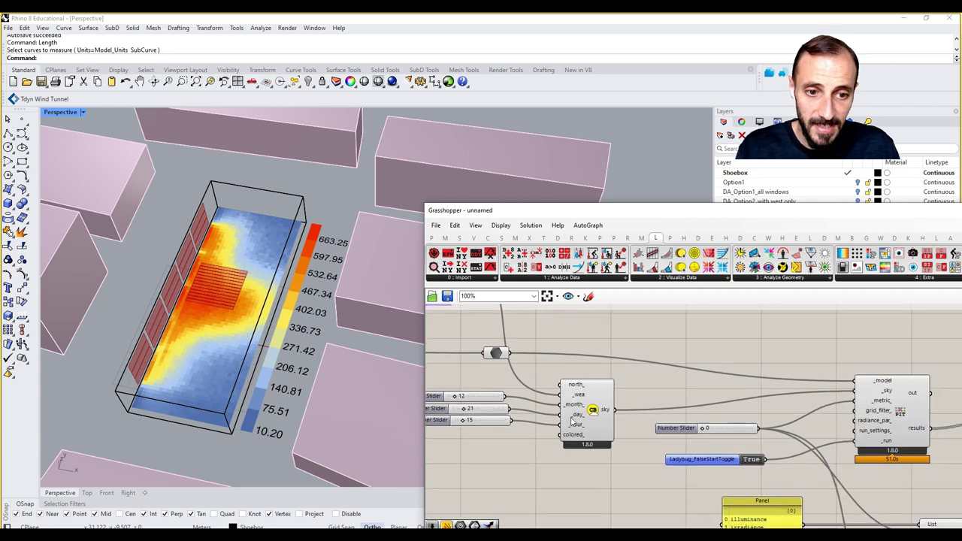
{"action": "scroll", "coordinate": [571, 421], "scroll_direction": "down", "scroll_amount": 4}
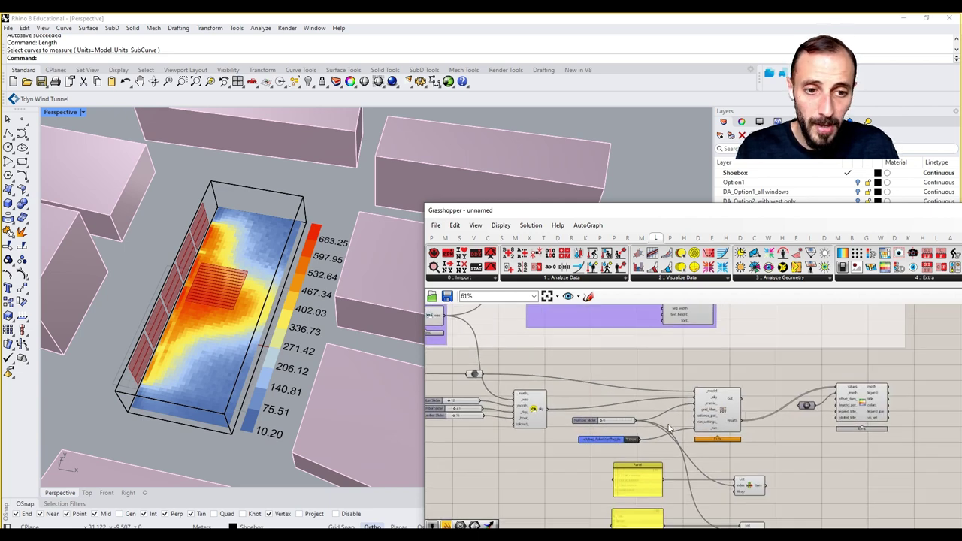
{"action": "right_click_drag", "start_coordinate": [714, 452], "coordinate": [641, 439]}
{"action": "right_click_drag", "start_coordinate": [703, 381], "coordinate": [732, 478]}
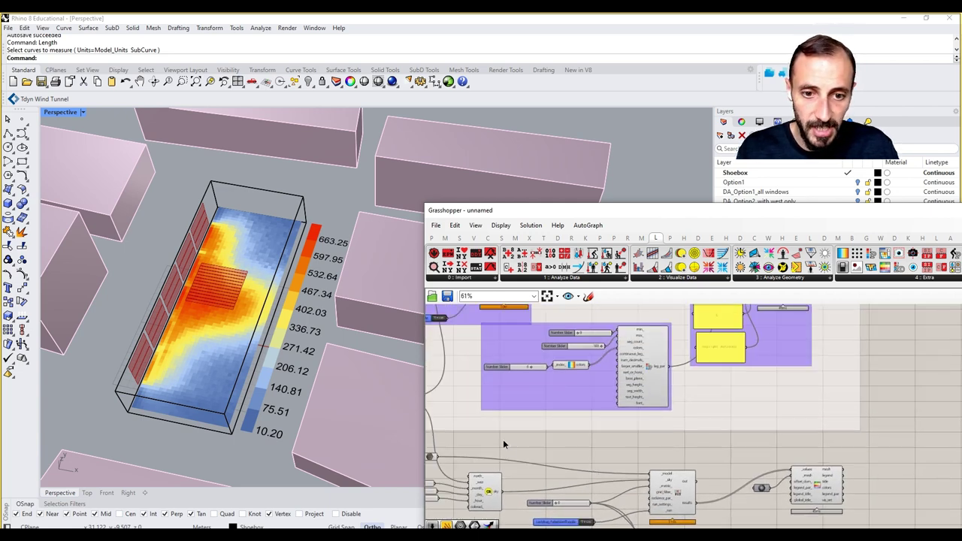
{"action": "left_click_drag", "start_coordinate": [503, 439], "coordinate": [672, 324]}
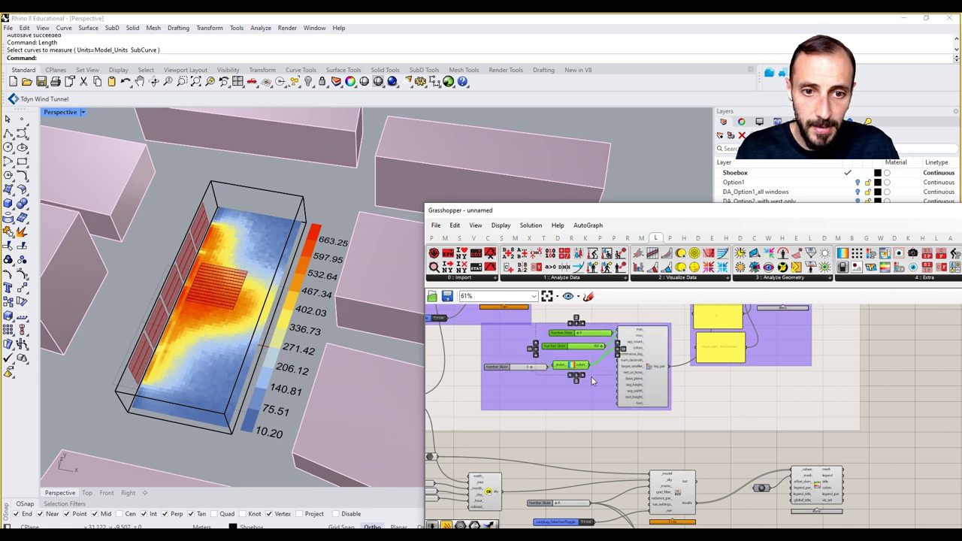
{"action": "left_click", "coordinate": [514, 367], "text": "shift"}
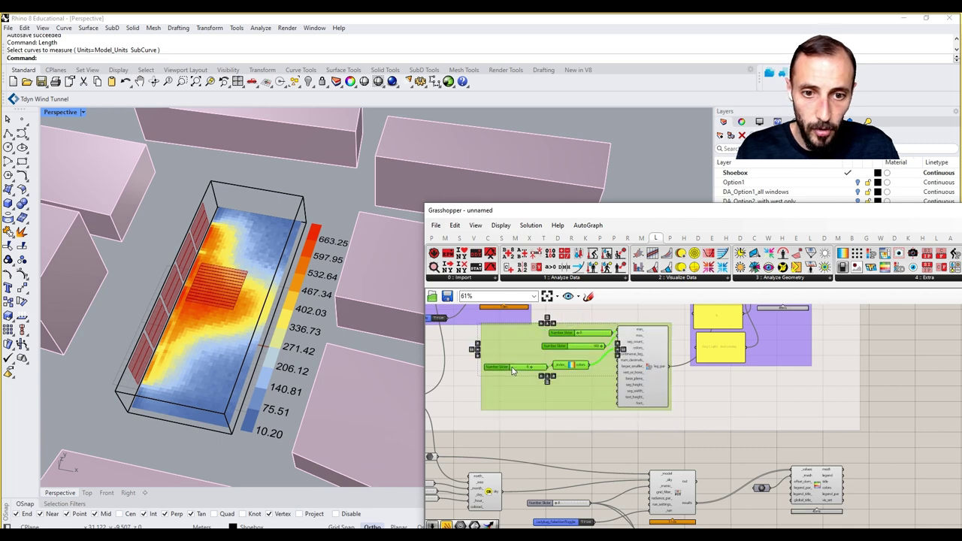
{"action": "left_click", "coordinate": [658, 361], "text": "shift"}
{"action": "key", "text": "ctrl+c"}
{"action": "key", "text": "ctrl+v"}
- Place the copied legend parameters group below the metric and unit lists, and shift the heatmap and its mesh parameter farther from the recipe
{"action": "scroll", "coordinate": [617, 366], "scroll_direction": "down", "scroll_amount": 3}
{"action": "left_click_drag", "start_coordinate": [634, 371], "coordinate": [779, 498]}
{"action": "scroll", "coordinate": [764, 497], "scroll_direction": "up", "scroll_amount": 3}
{"action": "right_click_drag", "start_coordinate": [763, 493], "coordinate": [759, 418]}
{"action": "left_click_drag", "start_coordinate": [774, 424], "coordinate": [804, 441]}
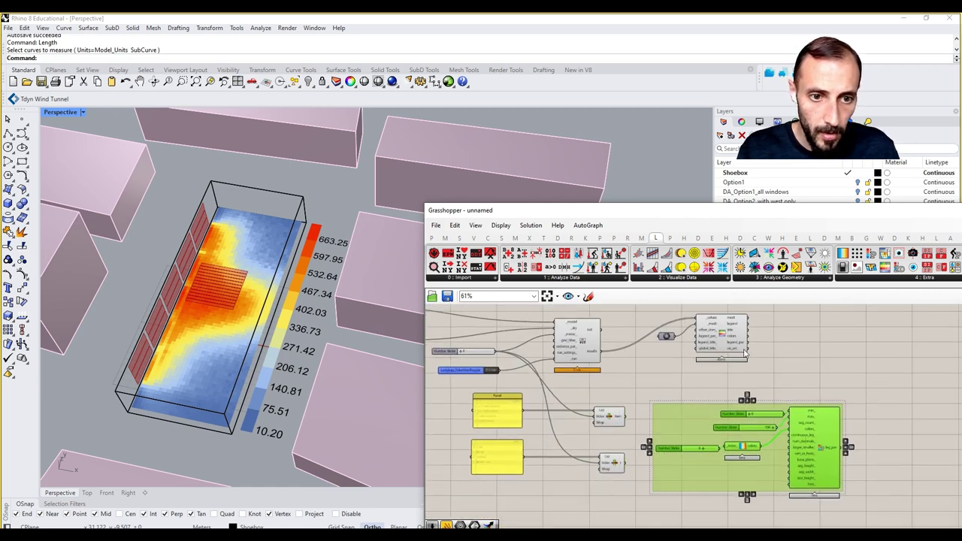
{"action": "left_click_drag", "start_coordinate": [764, 320], "coordinate": [637, 355]}
{"action": "left_click_drag", "start_coordinate": [707, 343], "coordinate": [773, 343]}
{"action": "left_click", "coordinate": [750, 383]}
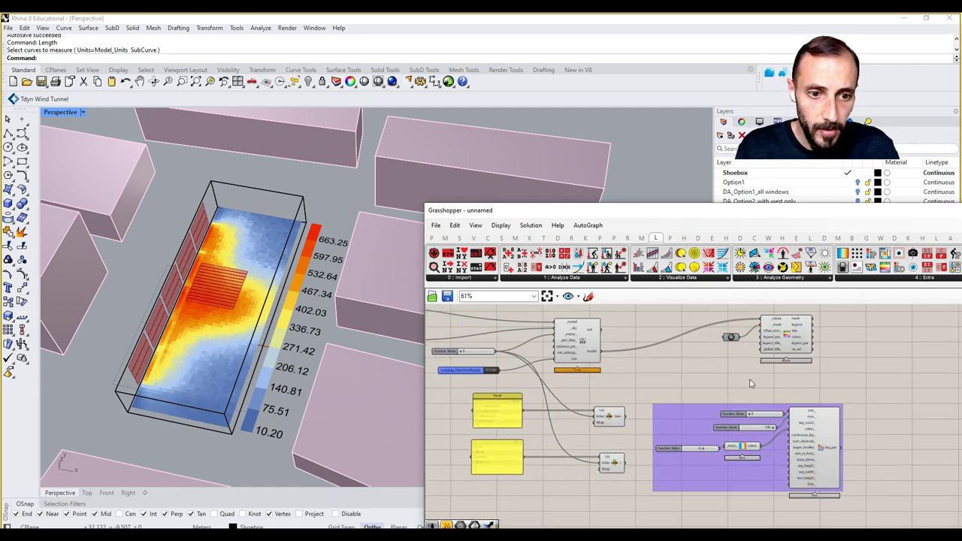
{"action": "left_click_drag", "start_coordinate": [715, 477], "coordinate": [504, 540]}
{"action": "right_click_drag", "start_coordinate": [626, 462], "coordinate": [619, 497]}
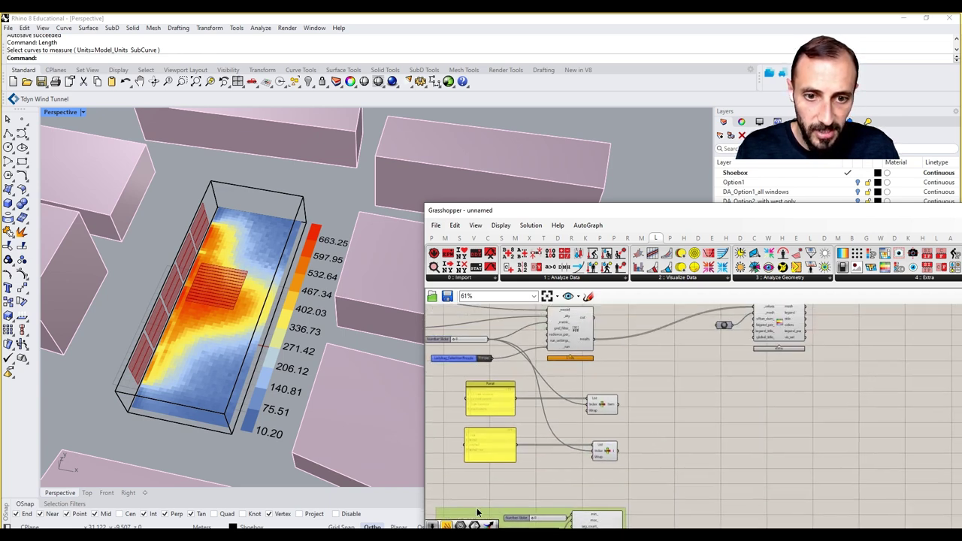
- Group the metric list, the unit list, the recipe with its inputs, and the sky component with its inputs separately
{"action": "left_click_drag", "start_coordinate": [621, 376], "coordinate": [462, 423]}
{"action": "key", "text": "ctrl+g"}
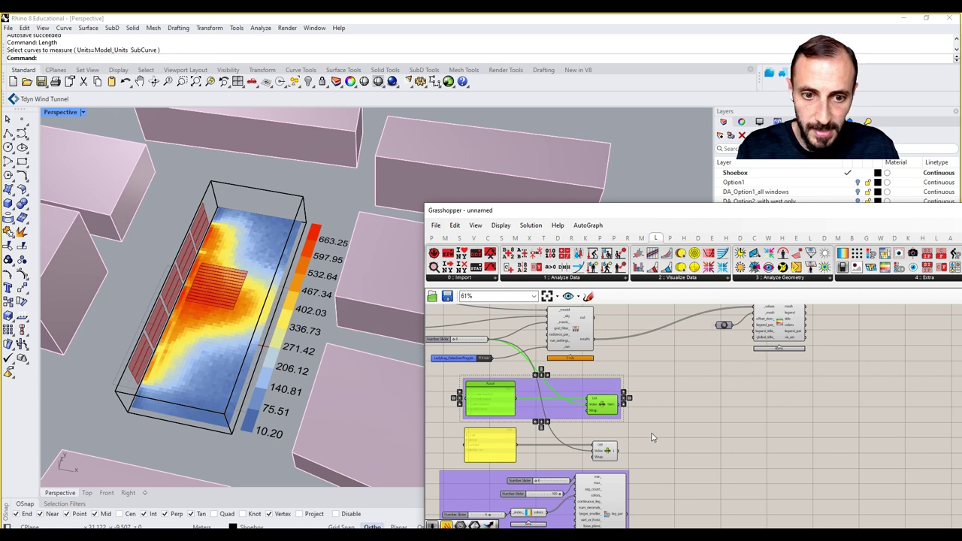
{"action": "left_click_drag", "start_coordinate": [651, 434], "coordinate": [467, 456]}
{"action": "key", "text": "ctrl+g"}
{"action": "right_click_drag", "start_coordinate": [605, 408], "coordinate": [669, 442]}
{"action": "scroll", "coordinate": [706, 393], "scroll_direction": "down", "scroll_amount": 3}
{"action": "left_click_drag", "start_coordinate": [690, 354], "coordinate": [471, 344]}
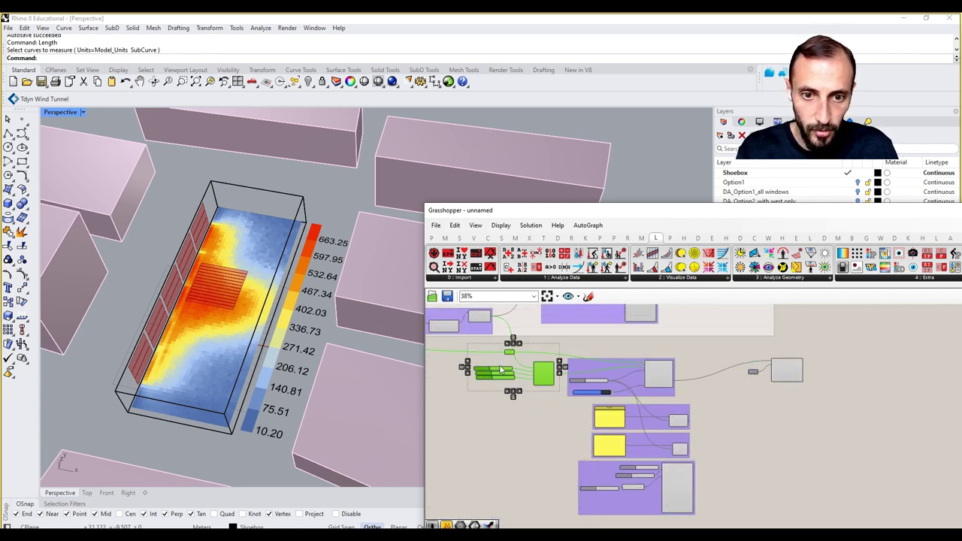
{"action": "key", "text": "ctrl+g"}
- Connect the copied legend parameters' leg_par output to the new heatmap's legend_par_ input
{"action": "scroll", "coordinate": [782, 371], "scroll_direction": "up", "scroll_amount": 3}
{"action": "left_click", "coordinate": [785, 391]}
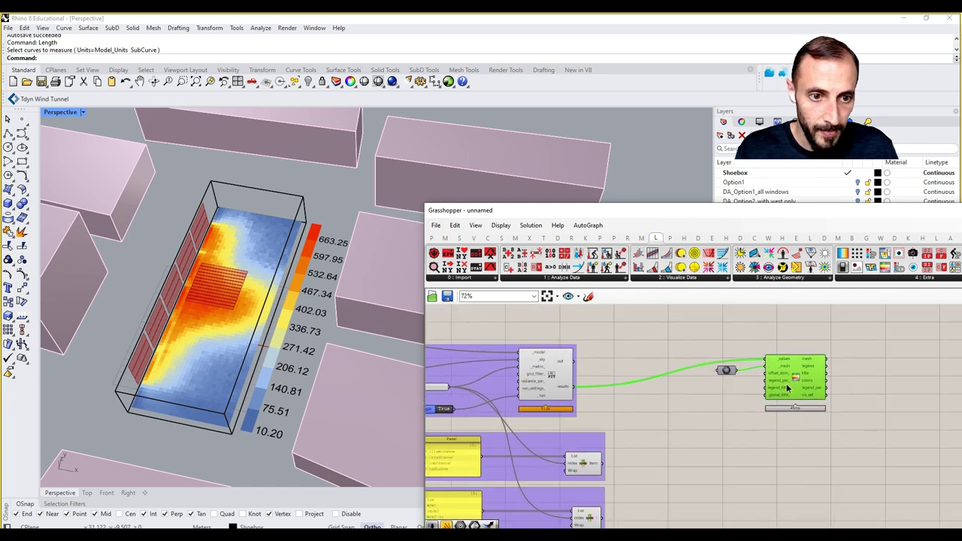
{"action": "left_click", "coordinate": [719, 424]}
{"action": "right_click_drag", "start_coordinate": [614, 461], "coordinate": [624, 433]}
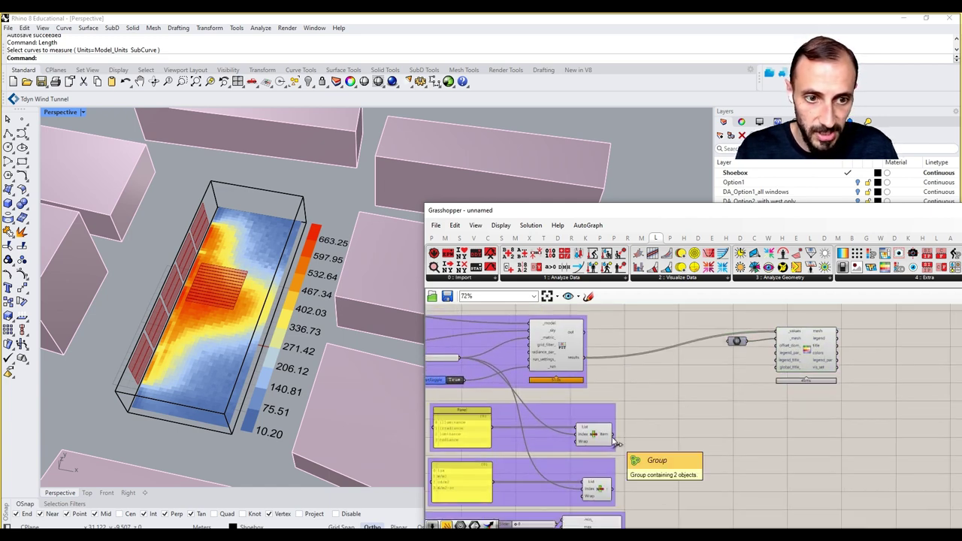
{"action": "scroll", "coordinate": [614, 443], "scroll_direction": "down", "scroll_amount": 3}
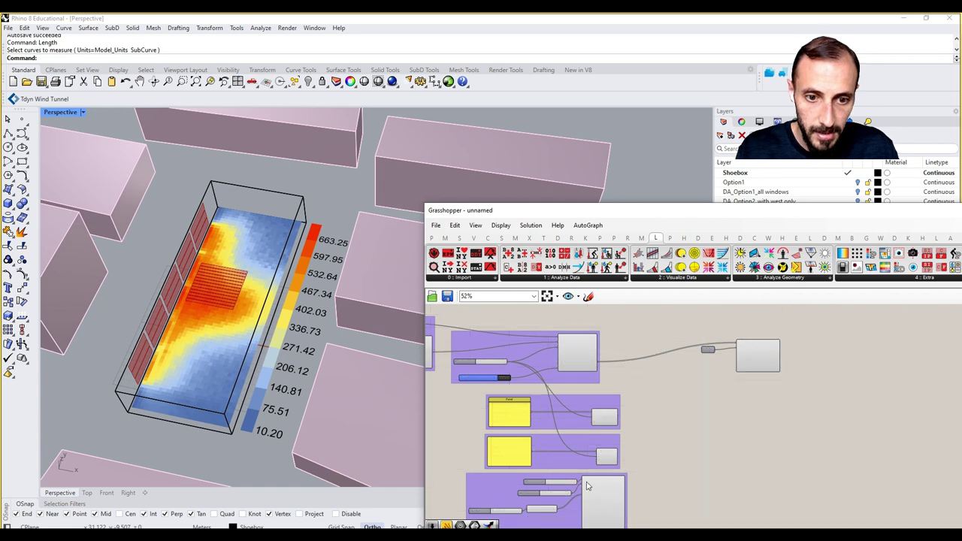
{"action": "right_click_drag", "start_coordinate": [611, 500], "coordinate": [610, 443]}
{"action": "scroll", "coordinate": [623, 454], "scroll_direction": "up", "scroll_amount": 2}
{"action": "scroll", "coordinate": [673, 464], "scroll_direction": "down", "scroll_amount": 3}
{"action": "left_click_drag", "start_coordinate": [623, 456], "coordinate": [705, 348]}
- Set the colour index slider feeding the copied legend parameters to 2
{"action": "scroll", "coordinate": [744, 347], "scroll_direction": "up", "scroll_amount": 5}
{"action": "right_click_drag", "start_coordinate": [623, 406], "coordinate": [659, 356]}
{"action": "scroll", "coordinate": [659, 355], "scroll_direction": "down", "scroll_amount": 3}
{"action": "right_click_drag", "start_coordinate": [552, 436], "coordinate": [575, 411]}
{"action": "scroll", "coordinate": [559, 437], "scroll_direction": "up", "scroll_amount": 4}
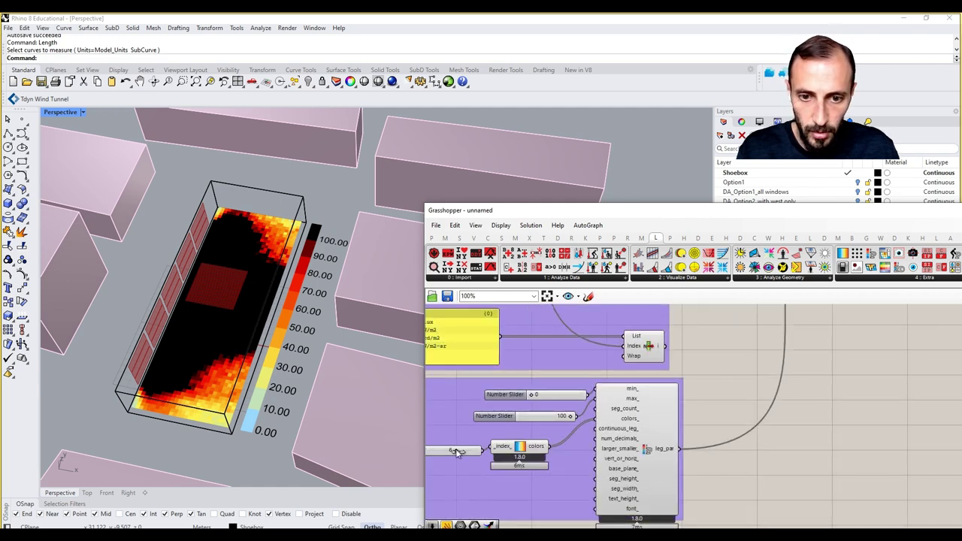
{"action": "left_click_drag", "start_coordinate": [456, 450], "coordinate": [438, 452]}
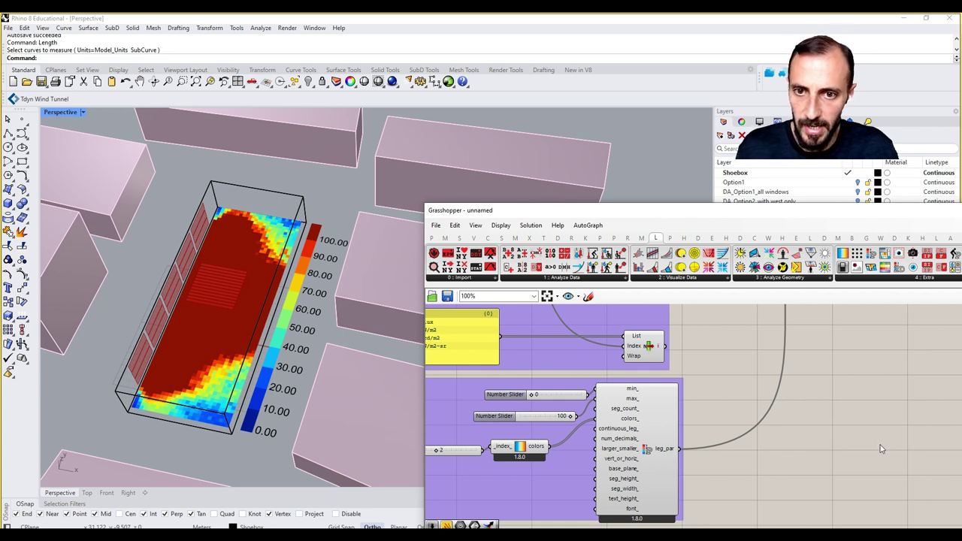
- Delete the 100 slider feeding the max_ input of the copied legend parameters
{"action": "right_click_drag", "start_coordinate": [837, 465], "coordinate": [829, 488]}
{"action": "right_click_drag", "start_coordinate": [802, 430], "coordinate": [771, 463]}
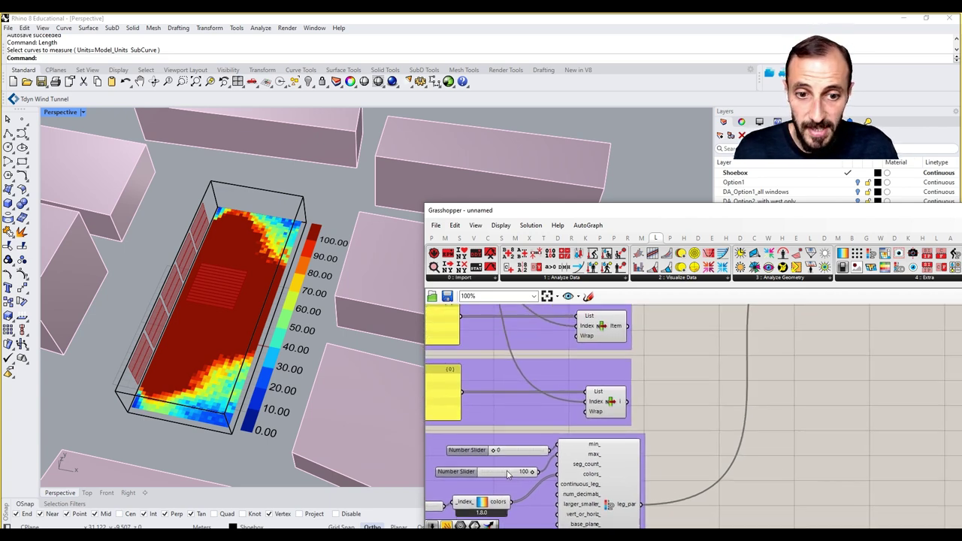
{"action": "left_click", "coordinate": [503, 474]}
{"action": "key", "text": "Delete"}
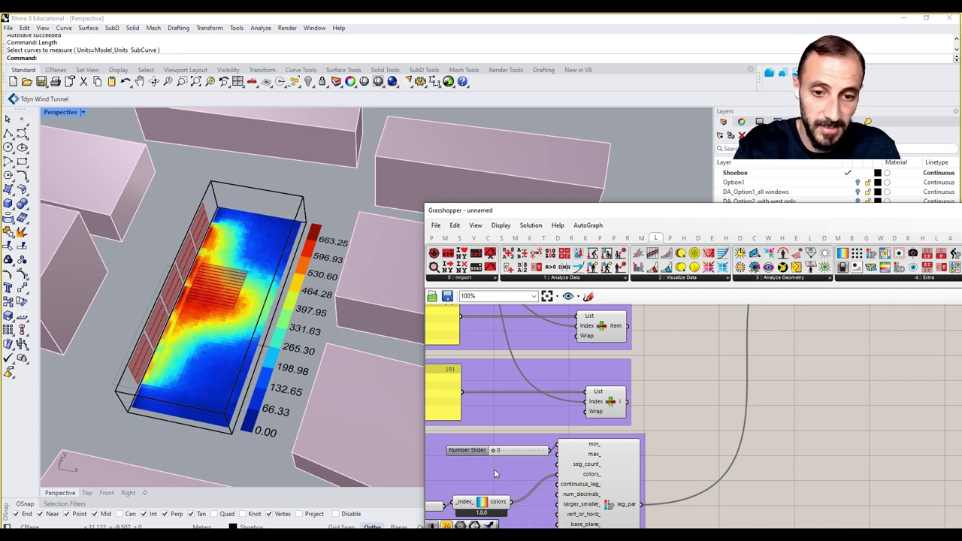
- Replace the slider on the legend parameters' min_ input with a new number slider set to 200
{"action": "left_click", "coordinate": [495, 473]}
{"action": "double_click", "coordinate": [495, 472]}
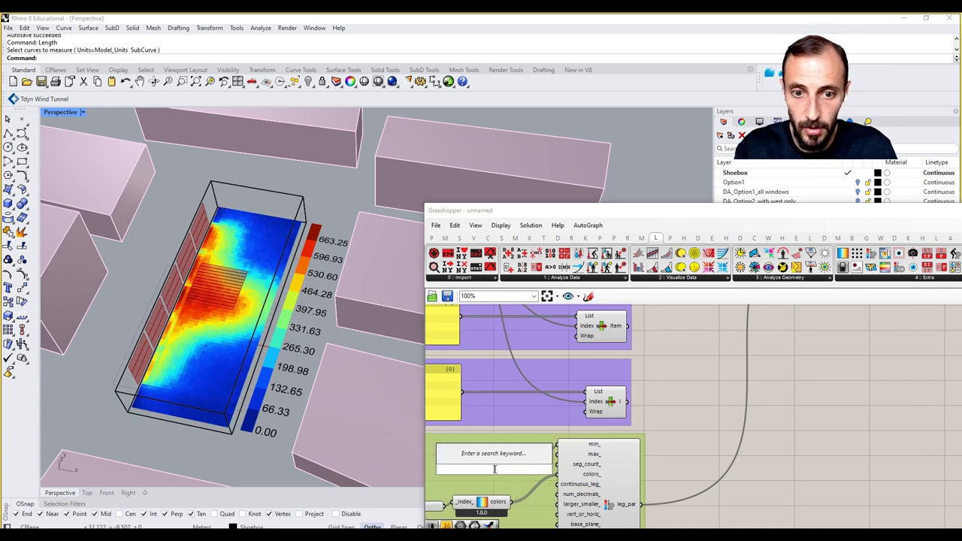
{"action": "type", "text": "600"}
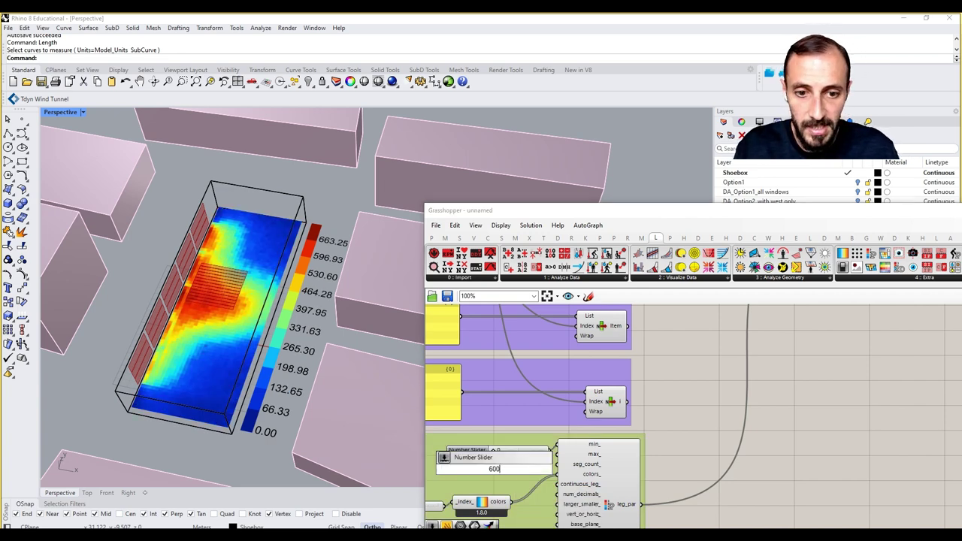
{"action": "key", "text": "BackSpace"}
{"action": "type", "text": "20"}
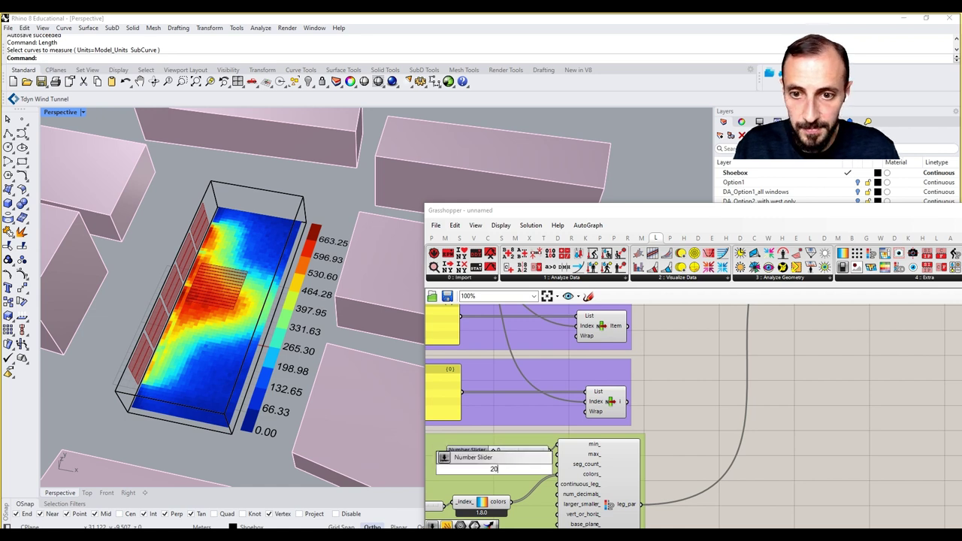
{"action": "key", "text": "Return"}
{"action": "scroll", "coordinate": [498, 461], "scroll_direction": "up", "scroll_amount": 1}
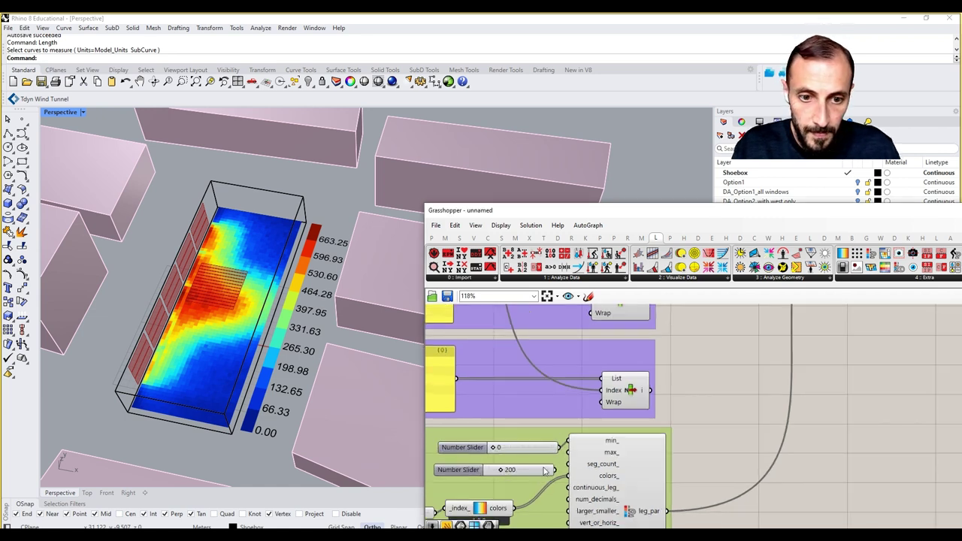
{"action": "left_click_drag", "start_coordinate": [536, 472], "coordinate": [576, 442]}
{"action": "left_click", "coordinate": [542, 451]}
{"action": "key", "text": "Delete"}
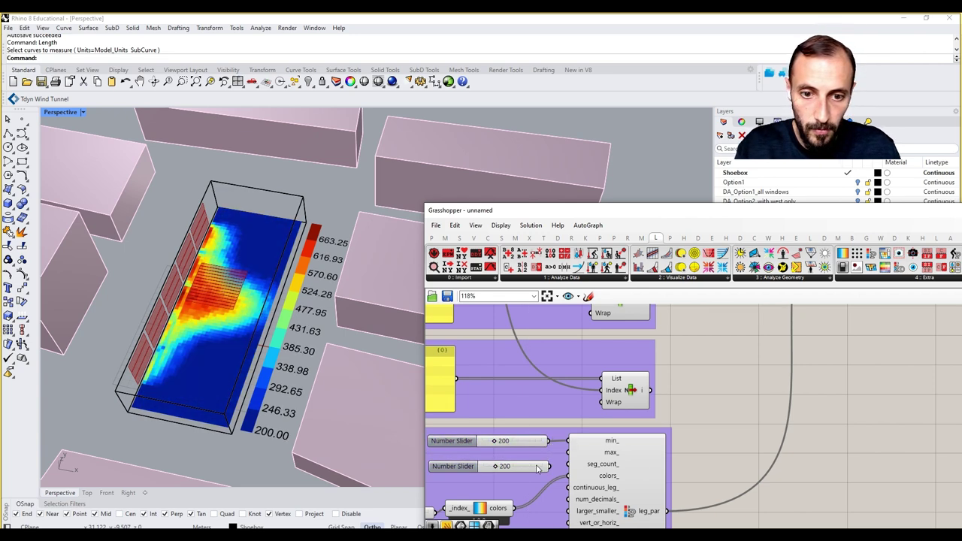
- Add a number slider set to 1500 and connect it to the legend parameters' max_ input
{"action": "double_click", "coordinate": [537, 467]}
{"action": "type", "text": "1"}
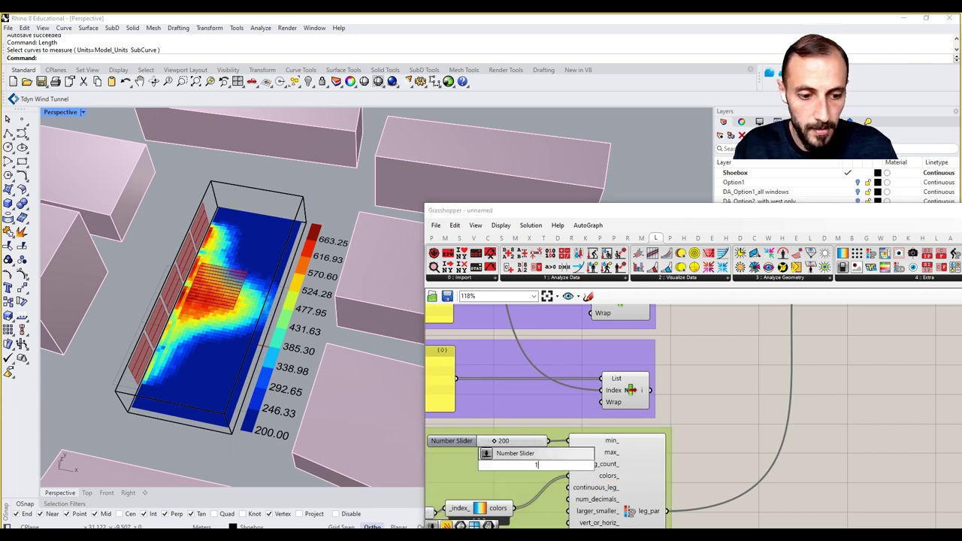
{"action": "type", "text": "500"}
{"action": "key", "text": "Return"}
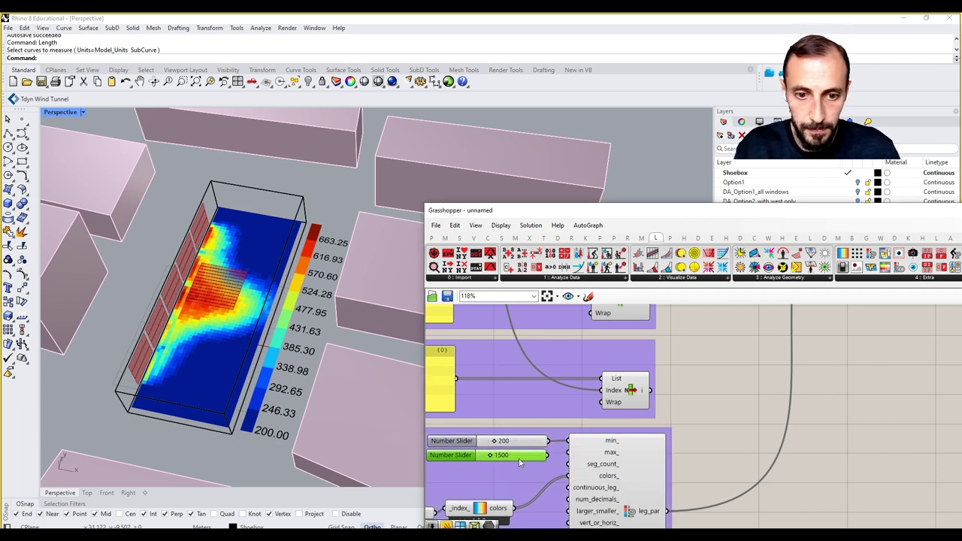
{"action": "left_click_drag", "start_coordinate": [549, 456], "coordinate": [567, 452]}
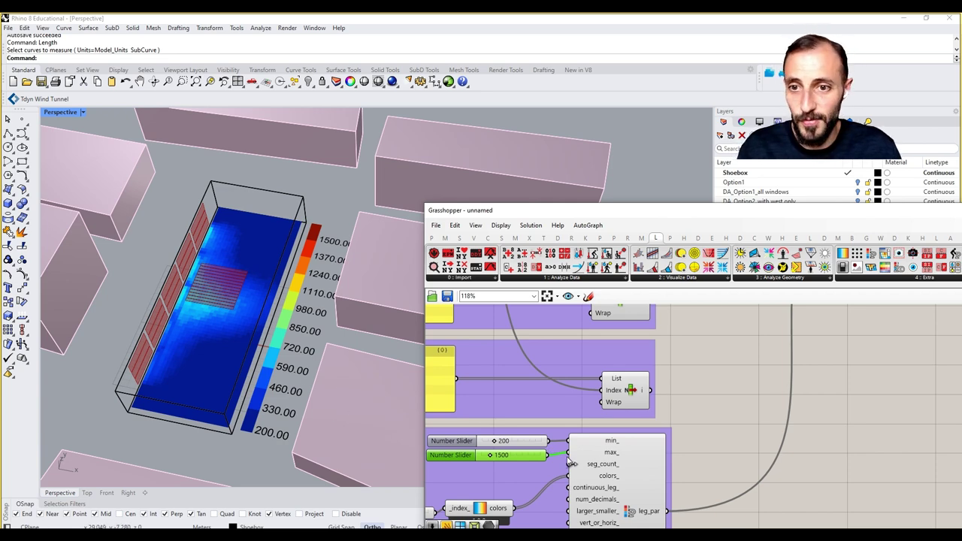
- Connect the metric name list item's output to the heatmap's global_title_ input
{"action": "right_click_drag", "start_coordinate": [682, 457], "coordinate": [759, 415]}
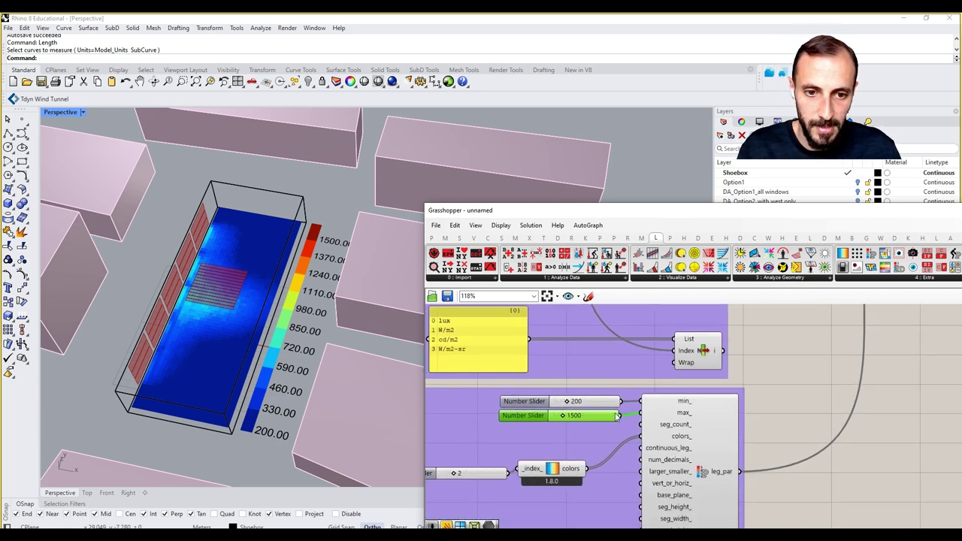
{"action": "scroll", "coordinate": [707, 398], "scroll_direction": "down", "scroll_amount": 3}
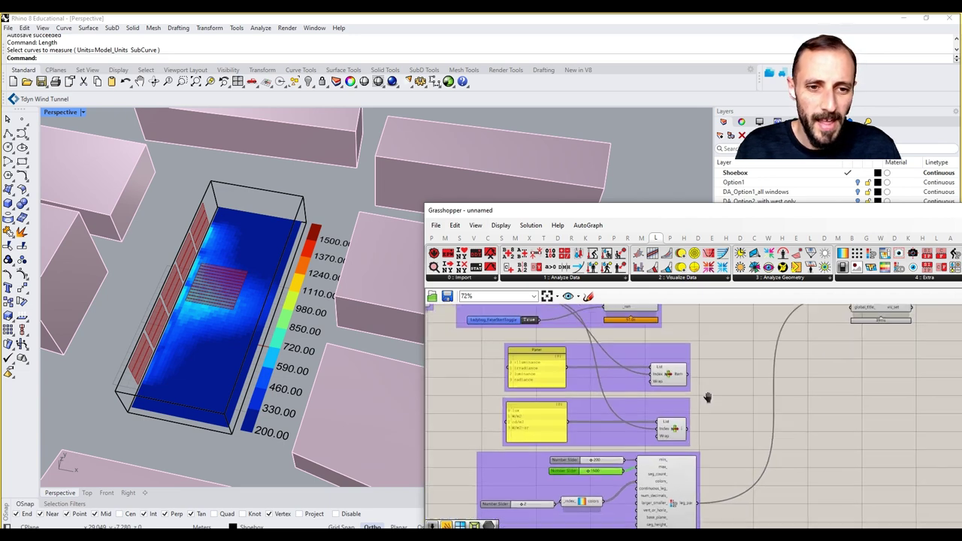
{"action": "right_click_drag", "start_coordinate": [698, 389], "coordinate": [665, 404]}
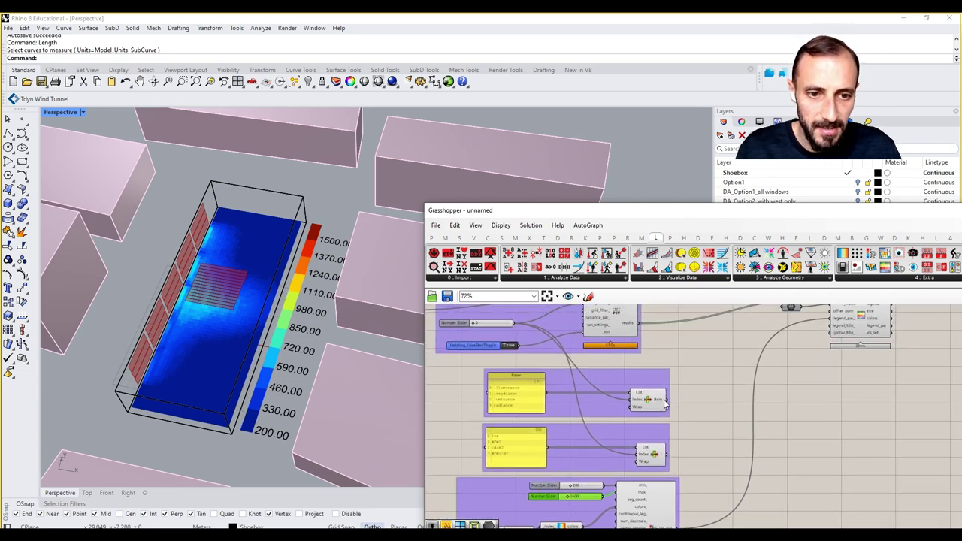
{"action": "left_click_drag", "start_coordinate": [668, 400], "coordinate": [831, 329]}
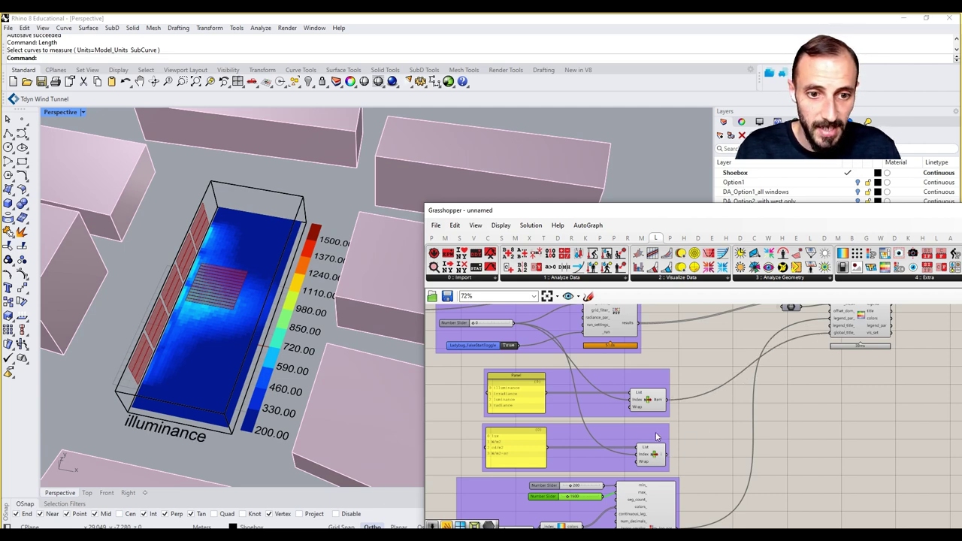
- Swap the positions of the unit and metric name groups and connect the unit list item to the heatmap's legend_title_ input
{"action": "left_click_drag", "start_coordinate": [659, 435], "coordinate": [641, 370]}
{"action": "left_click_drag", "start_coordinate": [603, 408], "coordinate": [599, 450]}
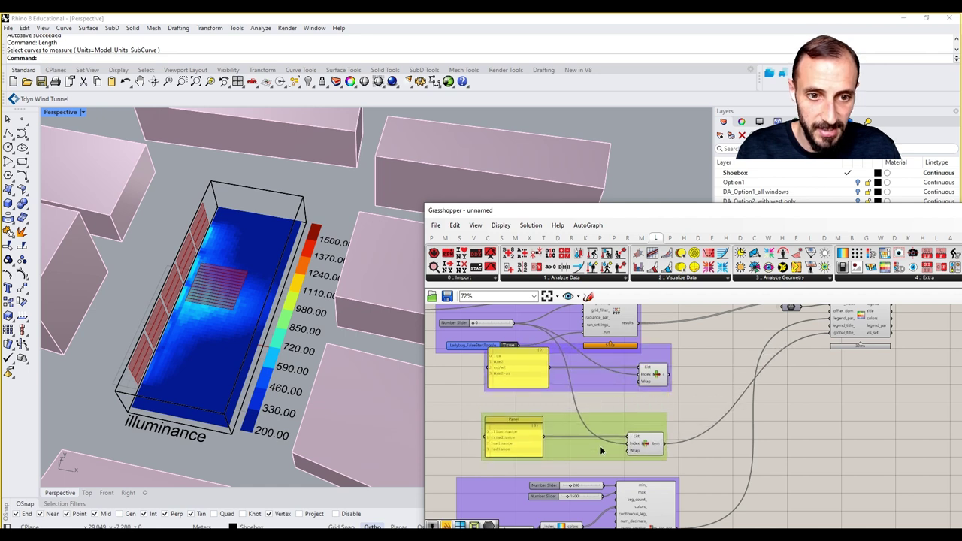
{"action": "left_click_drag", "start_coordinate": [603, 386], "coordinate": [614, 432]}
{"action": "left_click_drag", "start_coordinate": [667, 399], "coordinate": [827, 330]}
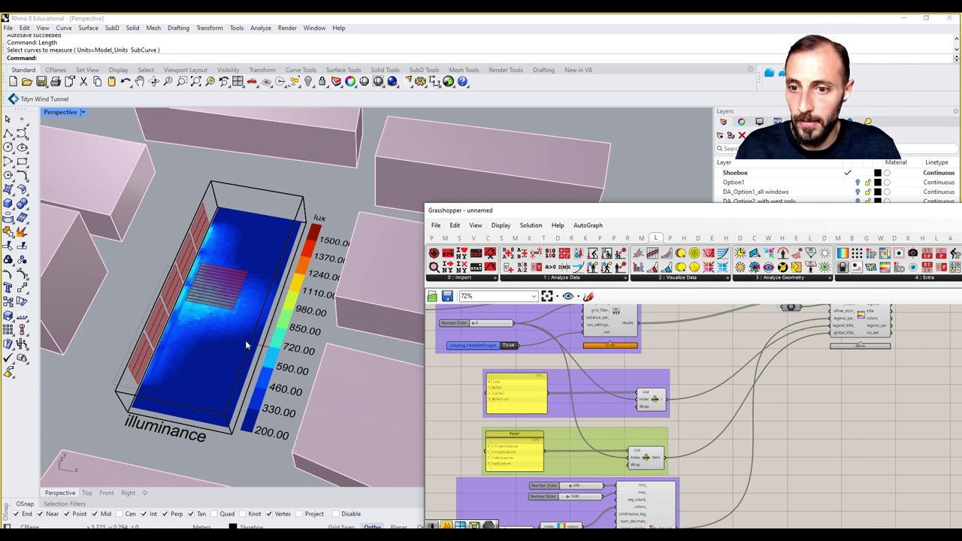
{"action": "right_click_drag", "start_coordinate": [247, 343], "coordinate": [267, 310]}
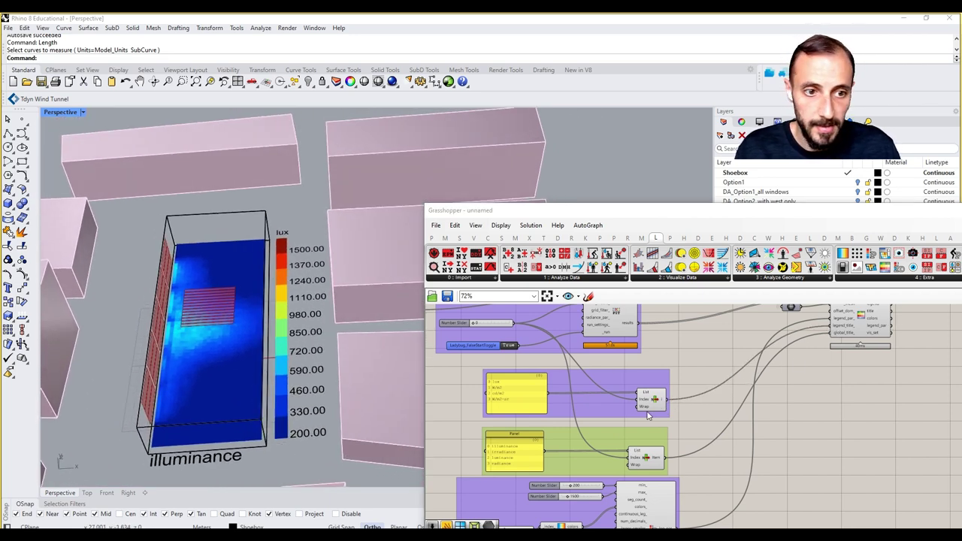
{"action": "right_click_drag", "start_coordinate": [696, 442], "coordinate": [717, 382]}
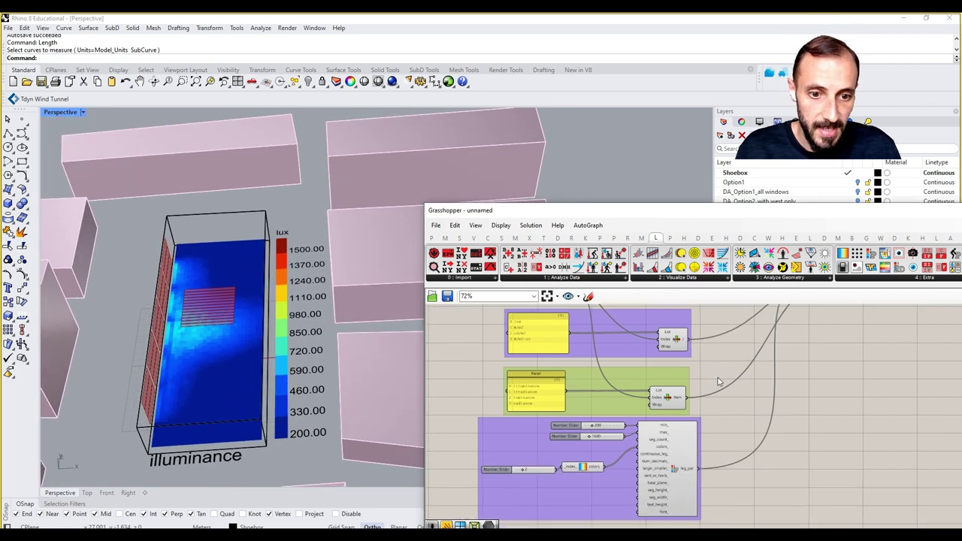
{"action": "double_click", "coordinate": [605, 499]}
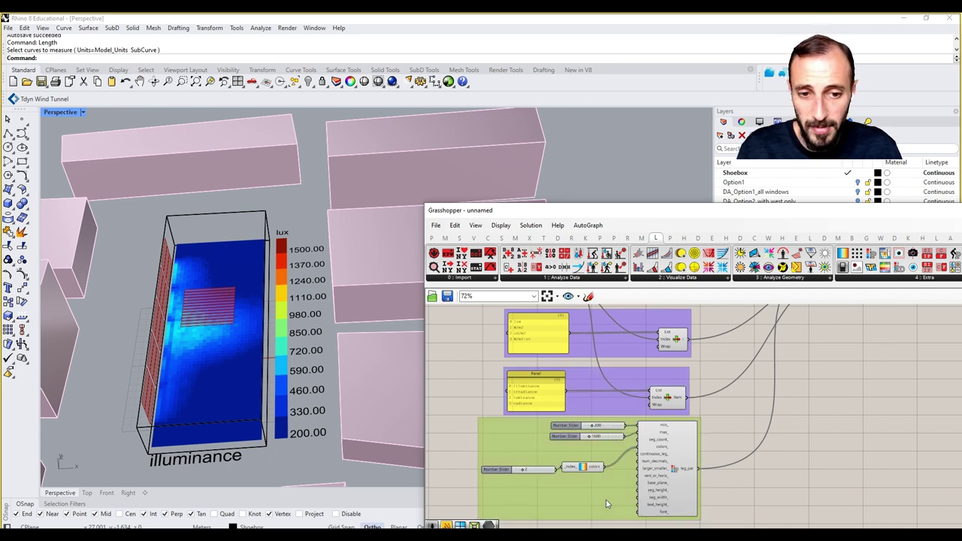
{"action": "key", "text": "Escape"}
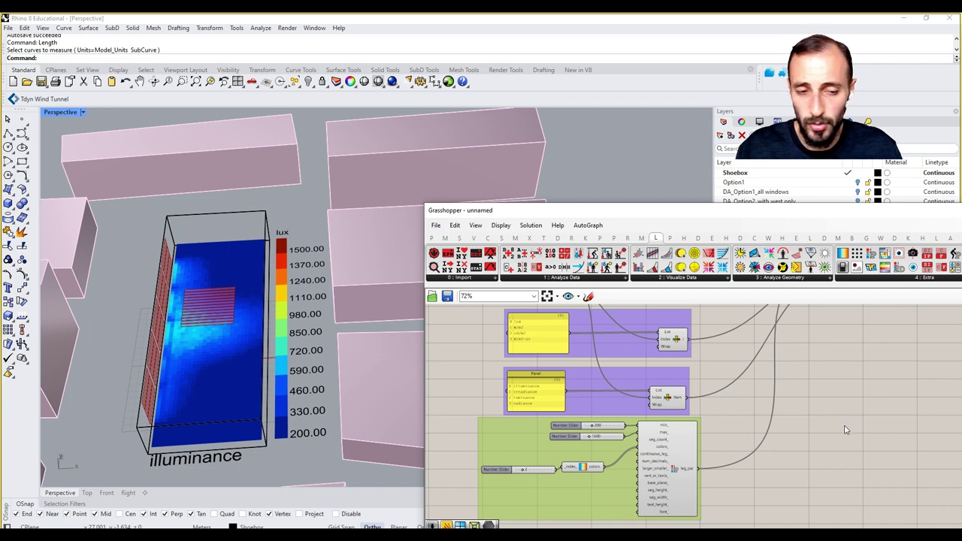
- Group the heatmap component together with the geometry parameter that feeds its _mesh input
{"action": "scroll", "coordinate": [844, 428], "scroll_direction": "down", "scroll_amount": 5}
{"action": "scroll", "coordinate": [784, 383], "scroll_direction": "up", "scroll_amount": 3}
{"action": "left_click", "coordinate": [789, 359]}
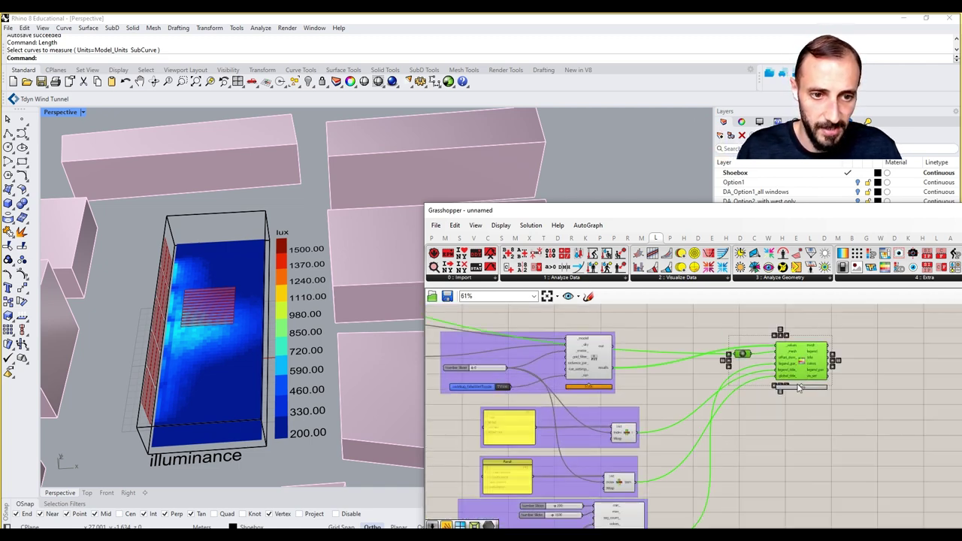
{"action": "right_click", "coordinate": [768, 378]}
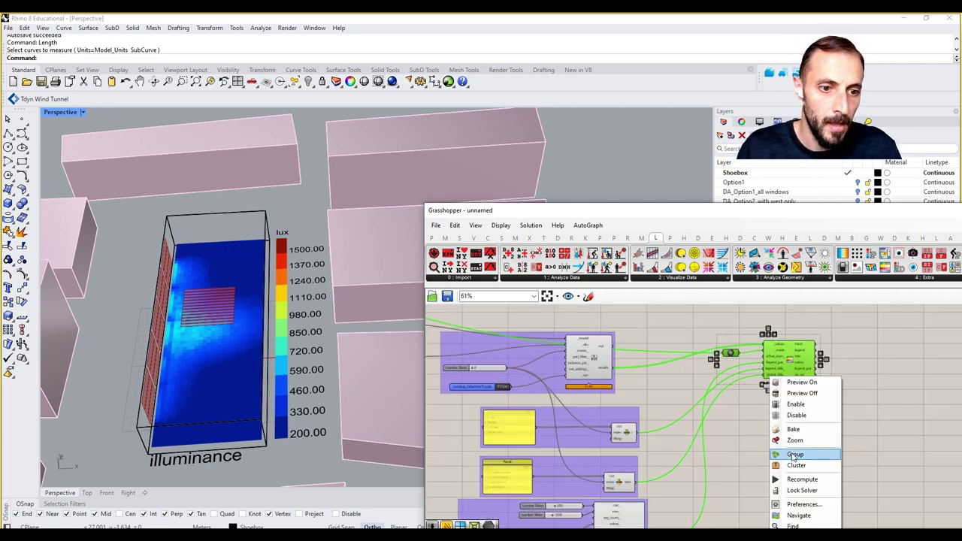
{"action": "left_click", "coordinate": [791, 454]}
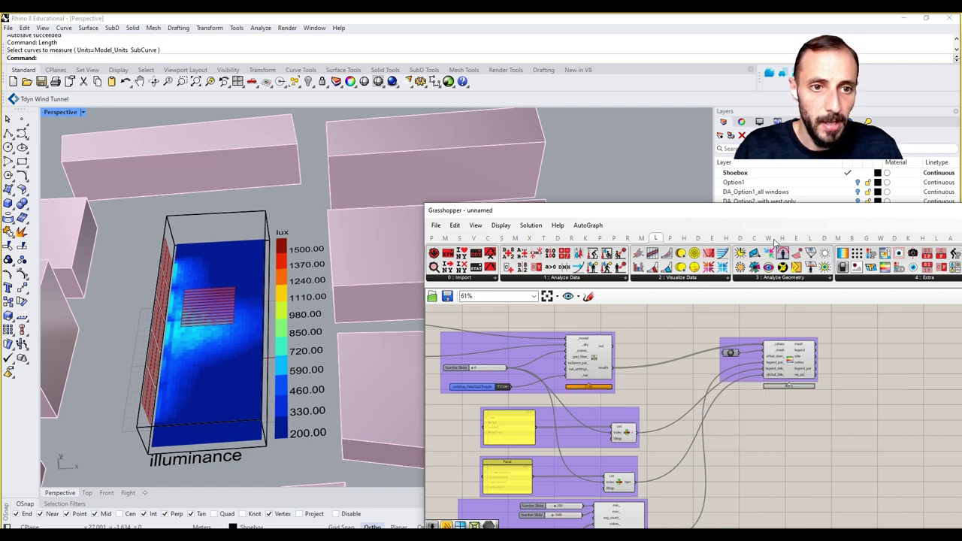
- Create a new current Rhino layer named PIT_Option3_21.12_15pm
{"action": "left_click_drag", "start_coordinate": [761, 211], "coordinate": [746, 271]}
{"action": "left_click", "coordinate": [720, 135]}
{"action": "double_click", "coordinate": [743, 242]}
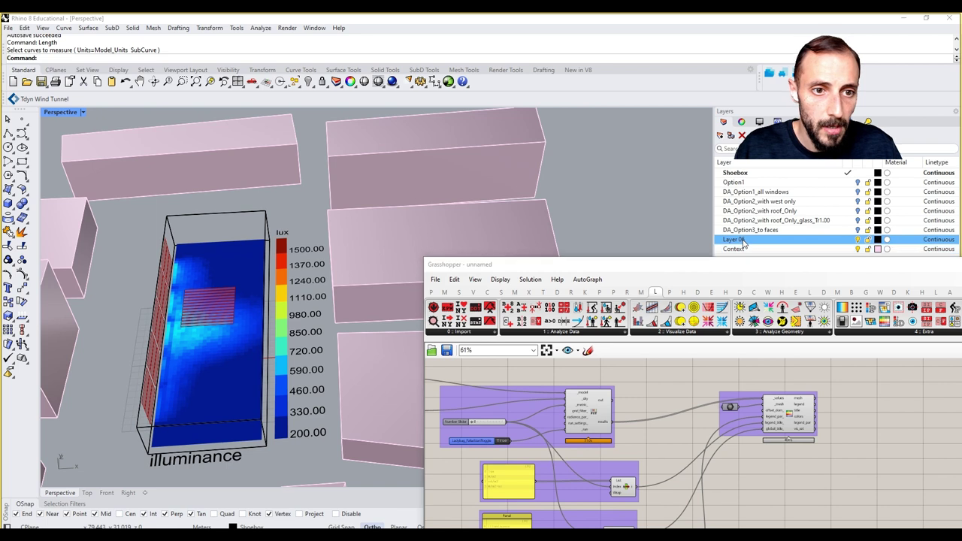
{"action": "left_click", "coordinate": [740, 240]}
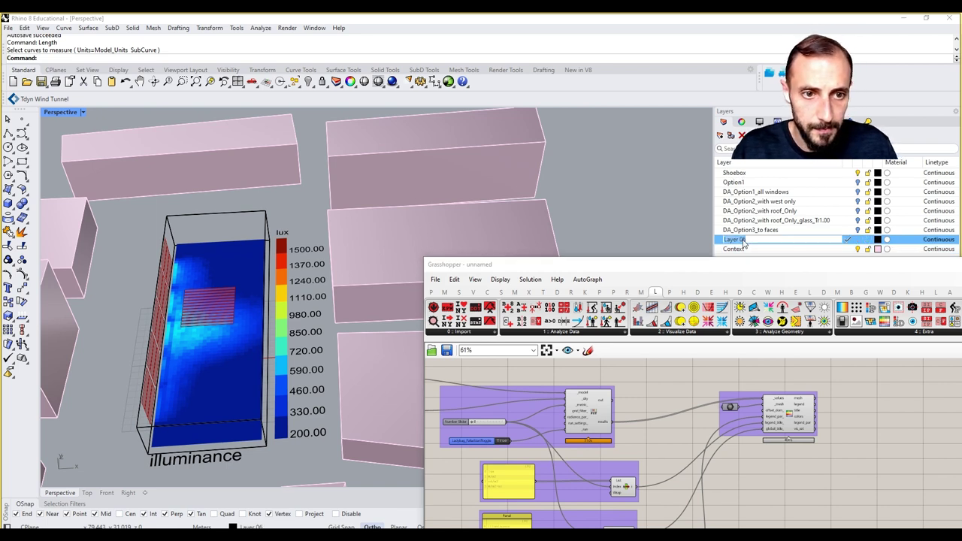
{"action": "type", "text": "Pl"}
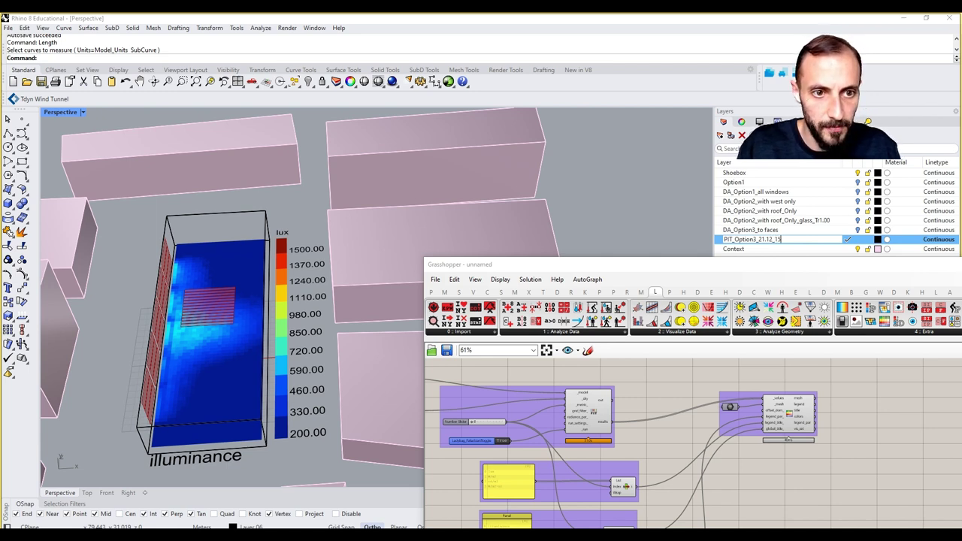
{"action": "left_click", "coordinate": [812, 373]}
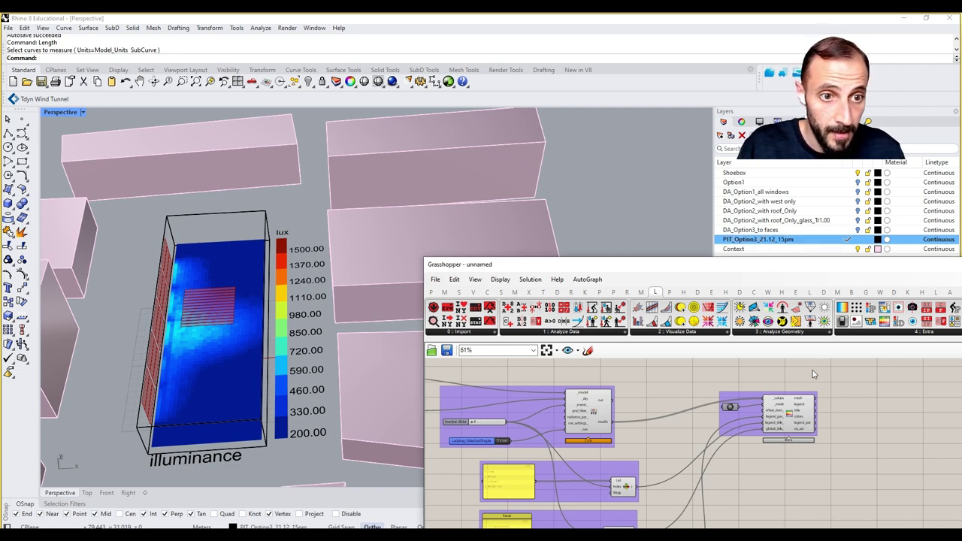
- Bake the heatmap component to the PIT_Option3_21.12_15pm layer as a group
{"action": "right_click", "coordinate": [789, 415]}
{"action": "left_click", "coordinate": [808, 508]}
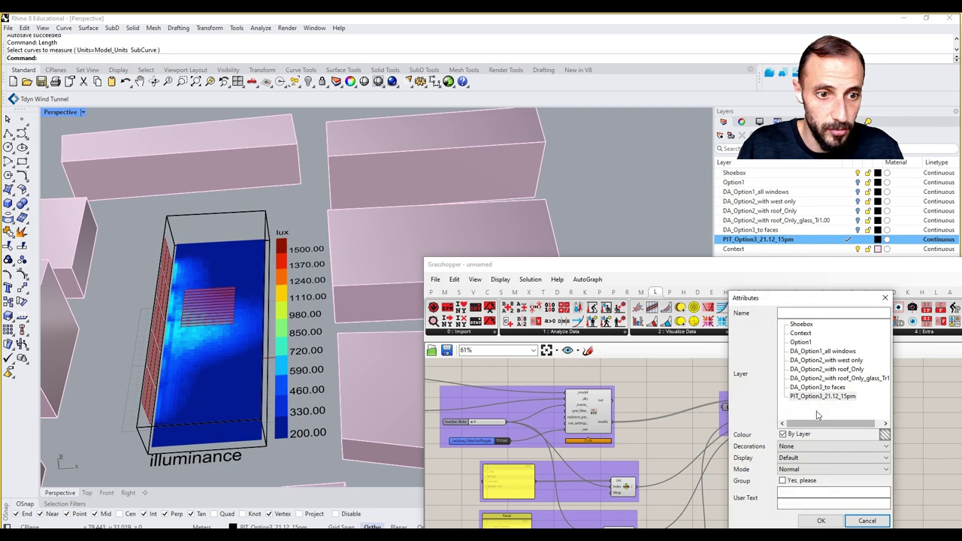
{"action": "left_click", "coordinate": [822, 396]}
{"action": "left_click", "coordinate": [782, 480]}
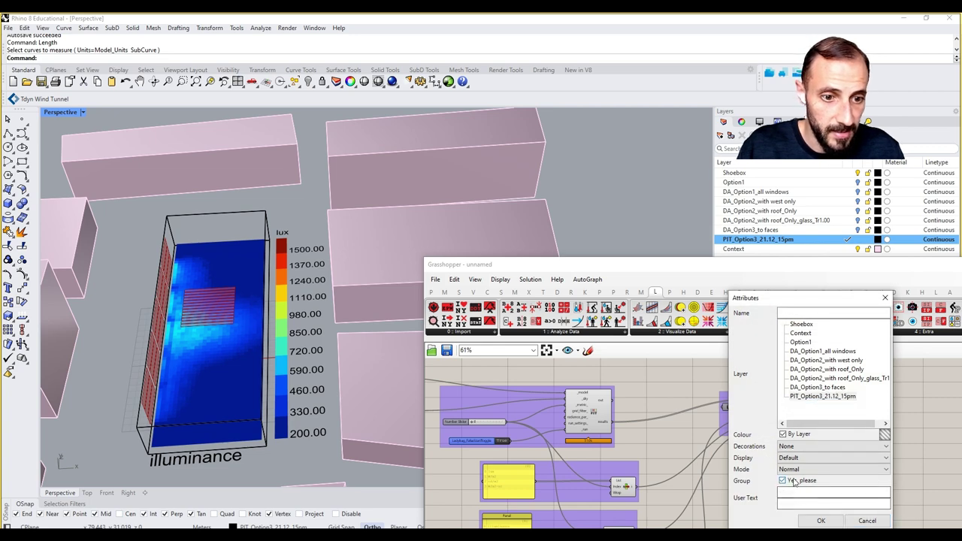
{"action": "left_click", "coordinate": [818, 521]}
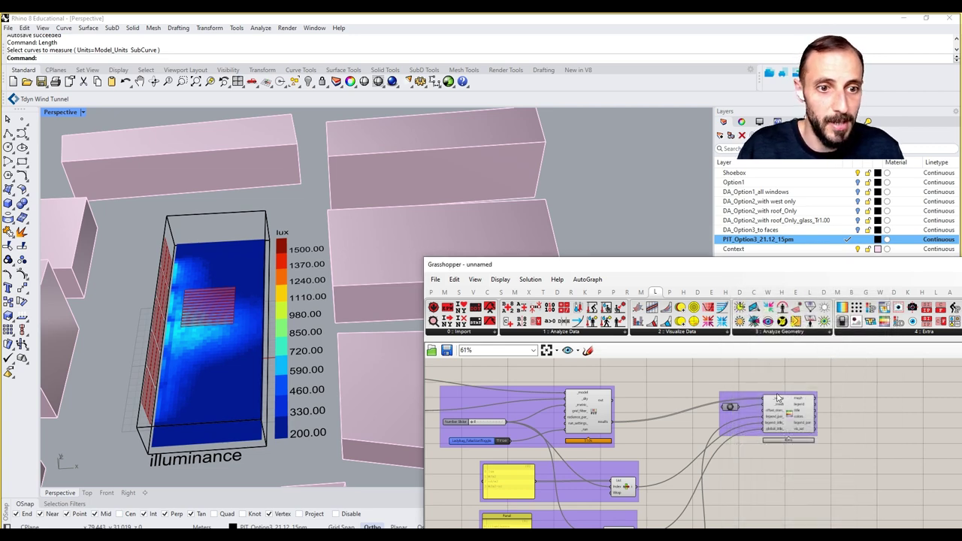
- Review the point-in-time simulation definition and examine the available Honeybee Radiance results components
{"action": "left_click_drag", "start_coordinate": [698, 265], "coordinate": [782, 252]}
{"action": "scroll", "coordinate": [750, 396], "scroll_direction": "down", "scroll_amount": 4}
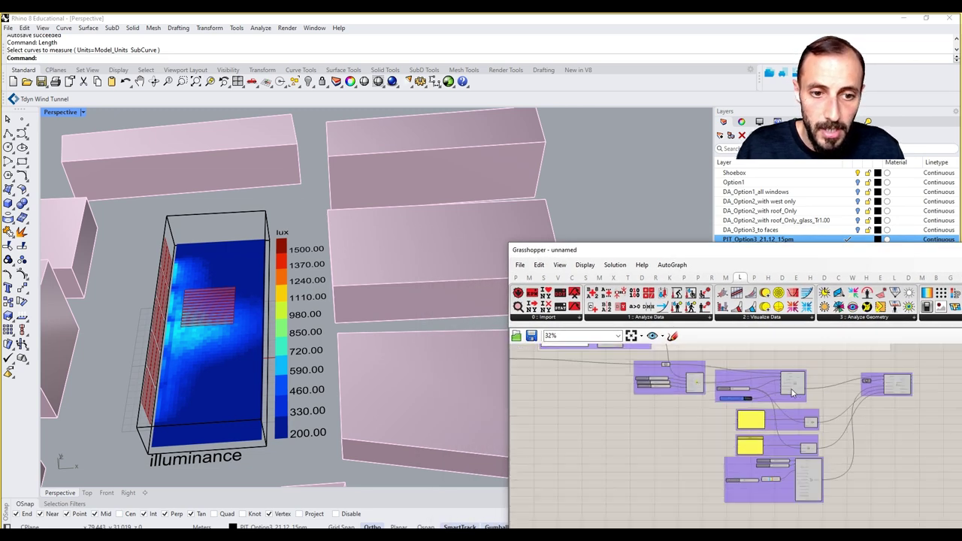
{"action": "scroll", "coordinate": [748, 396], "scroll_direction": "up", "scroll_amount": 2}
{"action": "scroll", "coordinate": [713, 454], "scroll_direction": "up", "scroll_amount": 3}
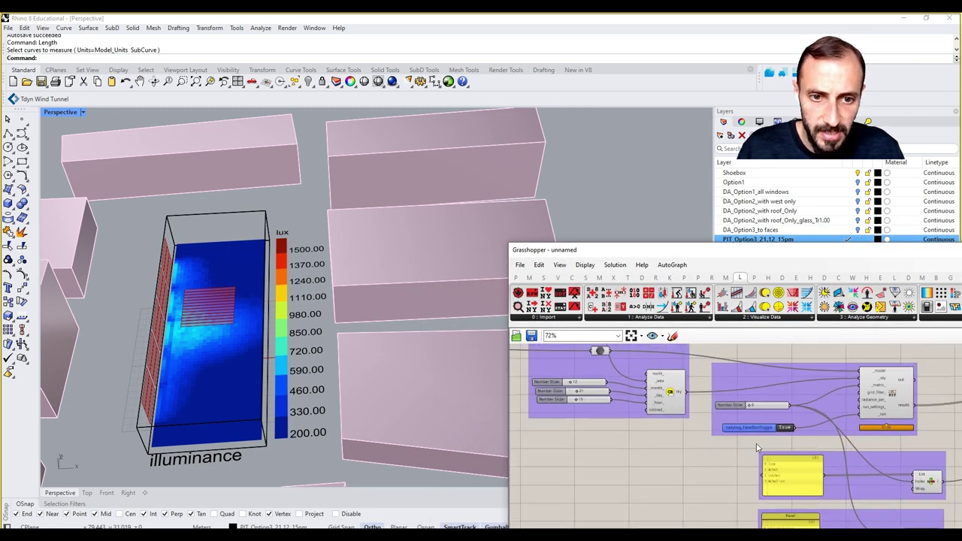
{"action": "scroll", "coordinate": [677, 411], "scroll_direction": "down", "scroll_amount": 3}
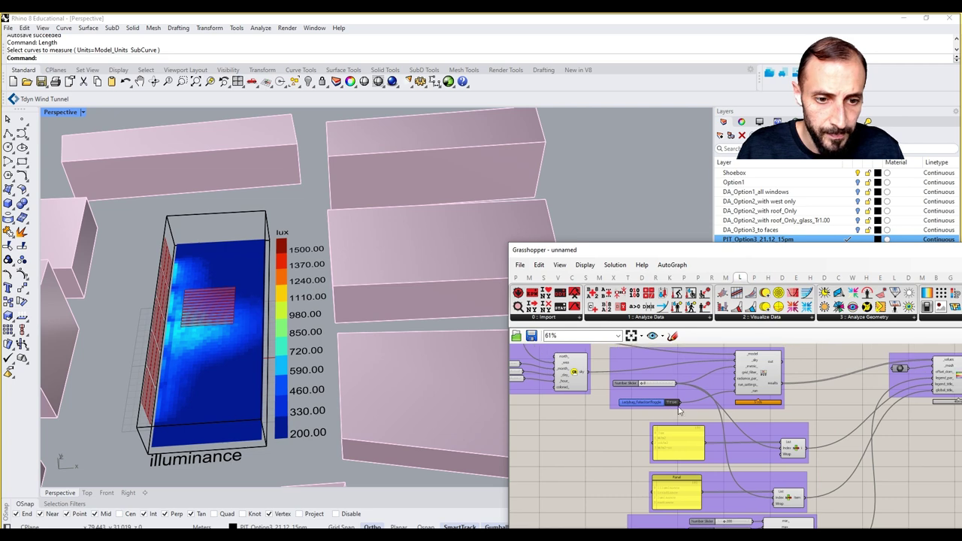
{"action": "scroll", "coordinate": [695, 445], "scroll_direction": "up", "scroll_amount": 3}
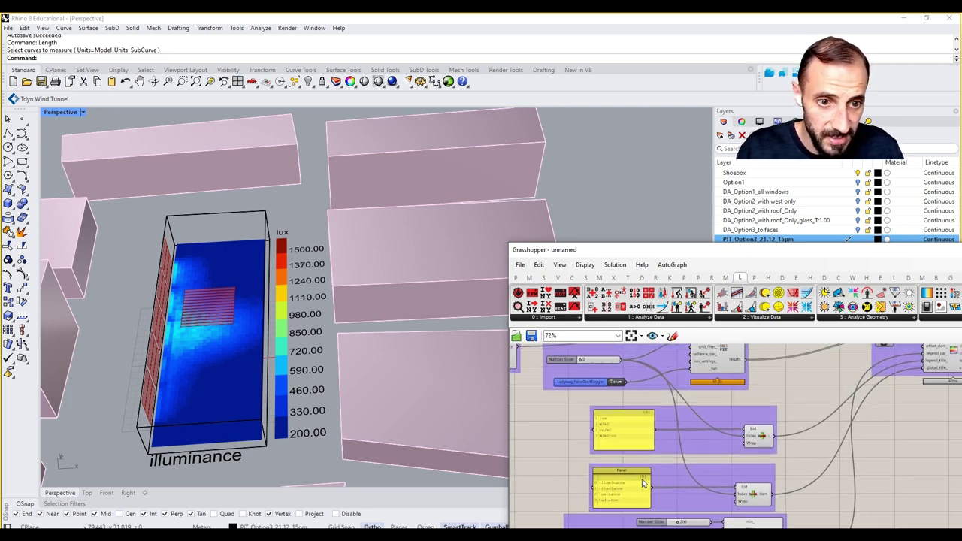
{"action": "right_click_drag", "start_coordinate": [744, 464], "coordinate": [707, 478]}
{"action": "left_click_drag", "start_coordinate": [762, 254], "coordinate": [648, 248]}
{"action": "left_click", "coordinate": [596, 270]}
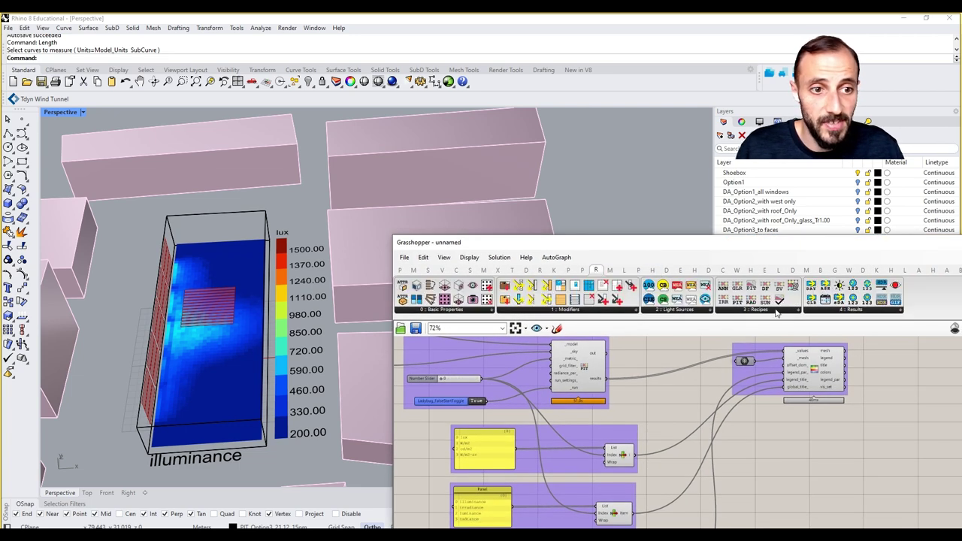
{"action": "left_click", "coordinate": [839, 311]}
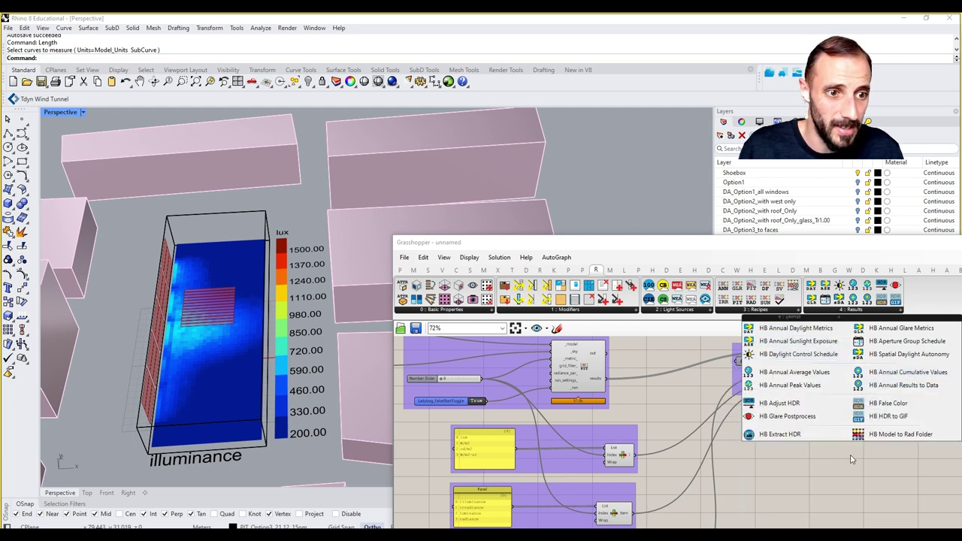
{"action": "left_click", "coordinate": [797, 471]}
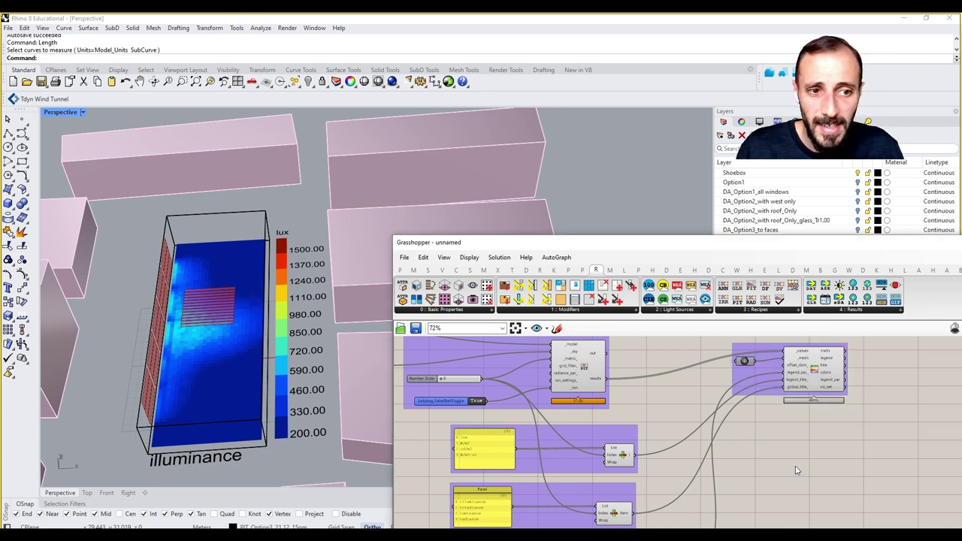
- Set the sky component's month slider to 6 and let the point-in-time simulation rerun
{"action": "right_click_drag", "start_coordinate": [698, 449], "coordinate": [874, 459]}
{"action": "scroll", "coordinate": [874, 459], "scroll_direction": "down", "scroll_amount": 2}
{"action": "scroll", "coordinate": [638, 402], "scroll_direction": "up", "scroll_amount": 3}
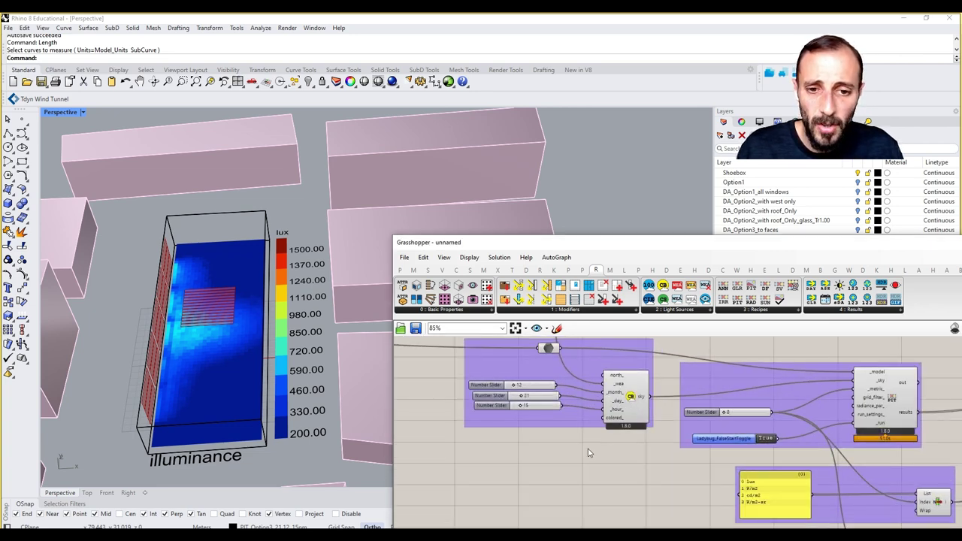
{"action": "double_click", "coordinate": [533, 386]}
{"action": "key", "text": "Escape"}
{"action": "scroll", "coordinate": [532, 387], "scroll_direction": "up", "scroll_amount": 3}
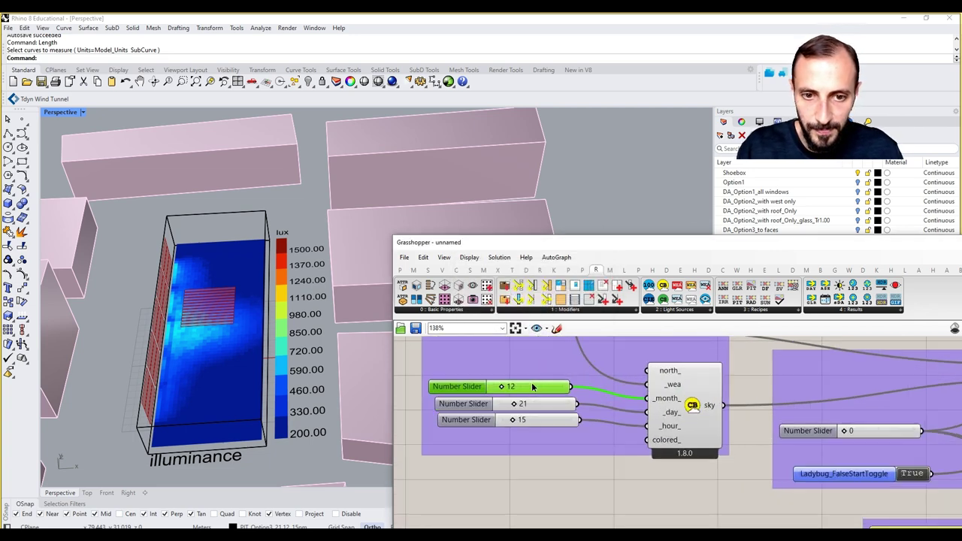
{"action": "double_click", "coordinate": [532, 386]}
{"action": "type", "text": "6"}
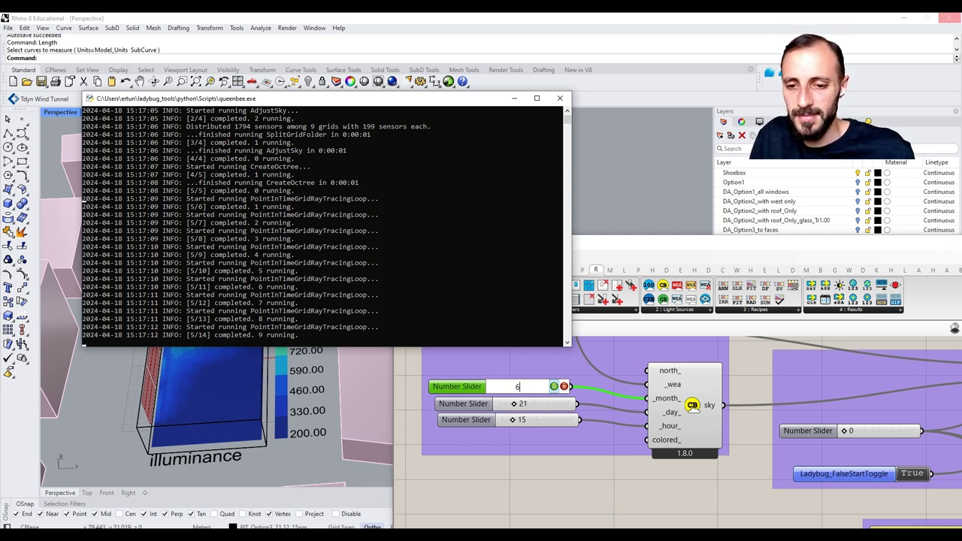
{"action": "mouse_move", "coordinate": [303, 535]}
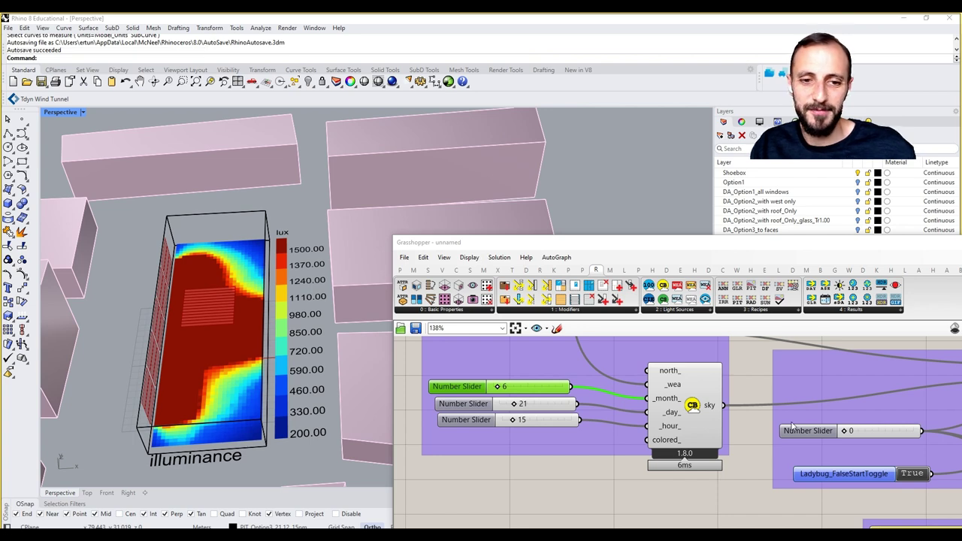
{"action": "scroll", "coordinate": [646, 408], "scroll_direction": "down", "scroll_amount": 4}
{"action": "right_click_drag", "start_coordinate": [791, 423], "coordinate": [744, 427]}
{"action": "scroll", "coordinate": [776, 406], "scroll_direction": "up", "scroll_amount": 3}
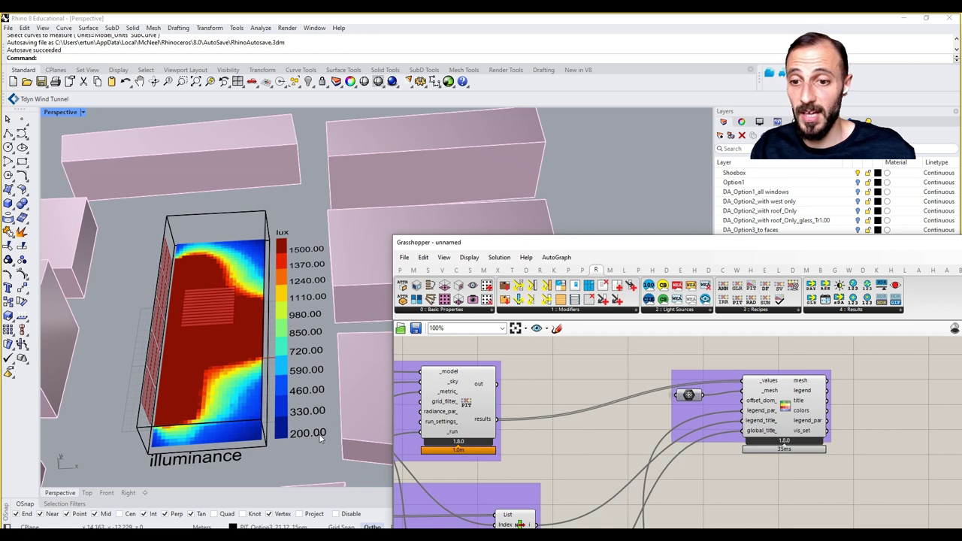
{"action": "right_click", "coordinate": [784, 406]}
{"action": "left_click", "coordinate": [810, 510]}
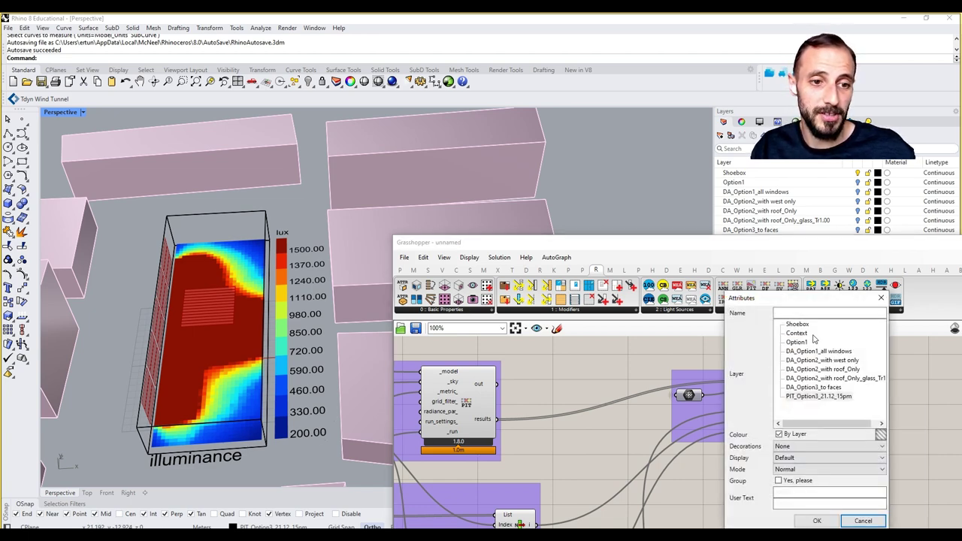
{"action": "left_click", "coordinate": [864, 521]}
- Duplicate the PIT_Option3_21.12_15pm layer and change the month in the copy's name to get PIT_Option3_21.06_15pm - Copy
{"action": "left_click_drag", "start_coordinate": [789, 242], "coordinate": [786, 306]}
{"action": "left_click", "coordinate": [765, 241]}
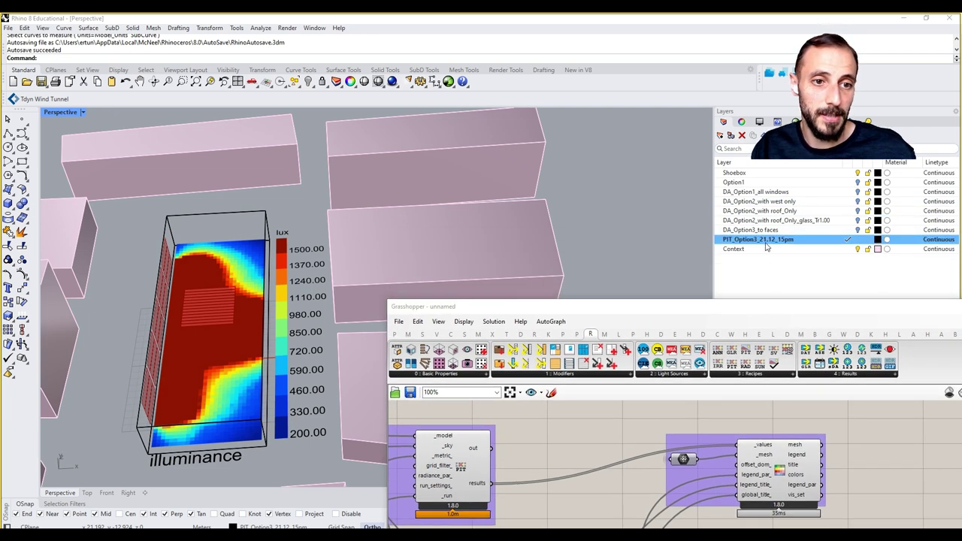
{"action": "right_click", "coordinate": [767, 246]}
{"action": "left_click", "coordinate": [788, 335]}
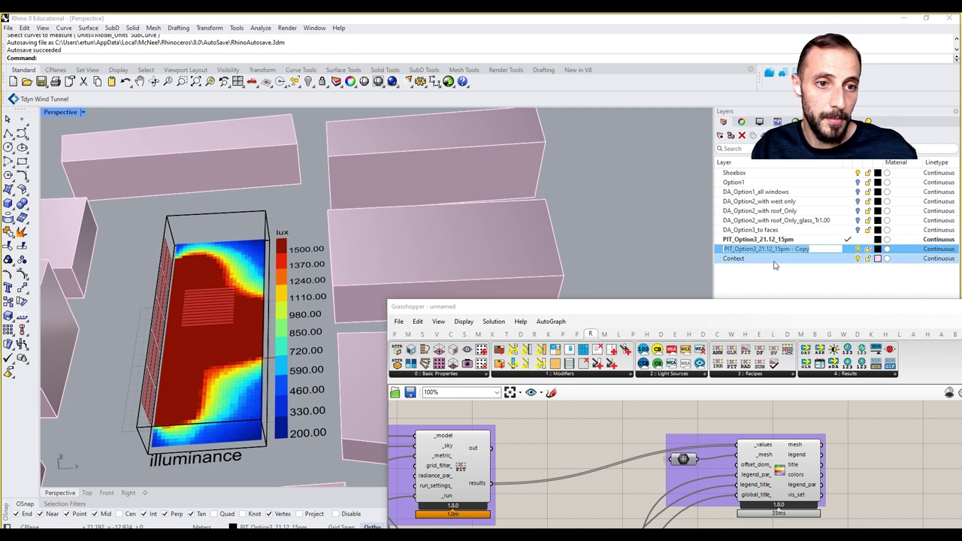
{"action": "left_click", "coordinate": [771, 248]}
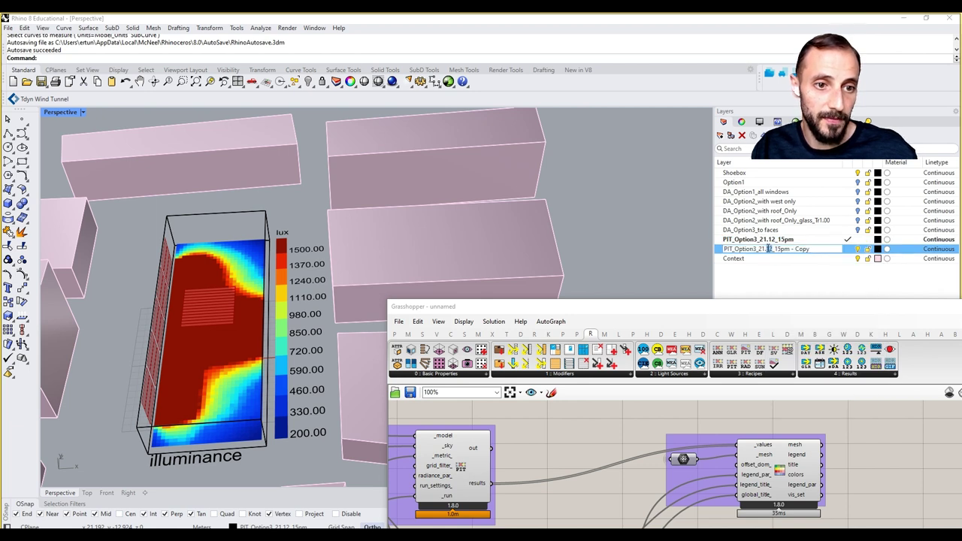
{"action": "type", "text": "06"}
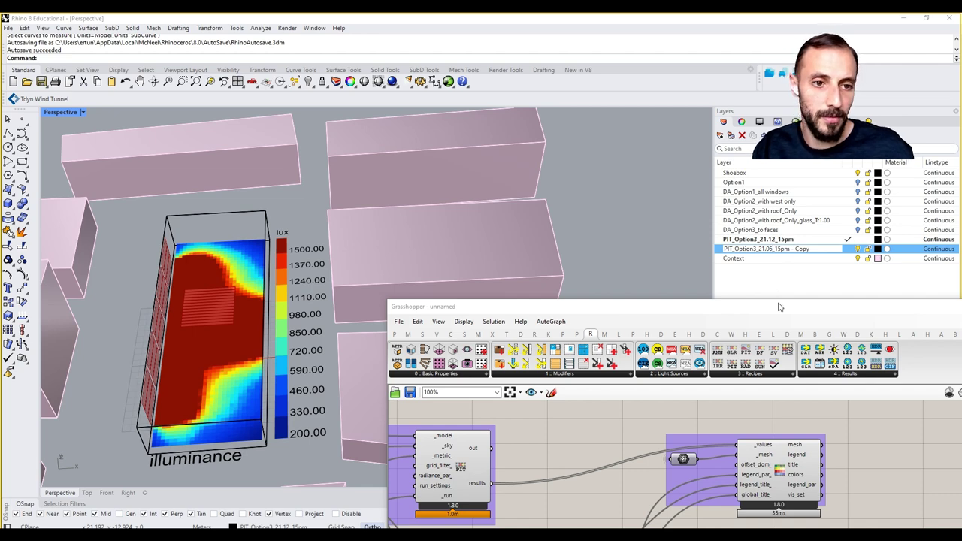
- Bake the June heatmap to the PIT_Option3_21.06_15pm - Copy layer as a group
{"action": "left_click_drag", "start_coordinate": [778, 313], "coordinate": [779, 291]}
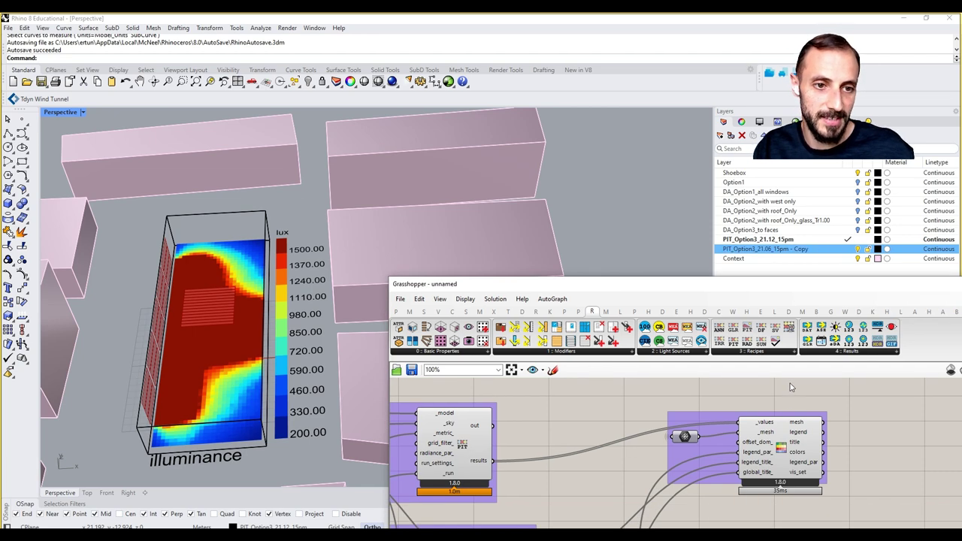
{"action": "right_click", "coordinate": [782, 449]}
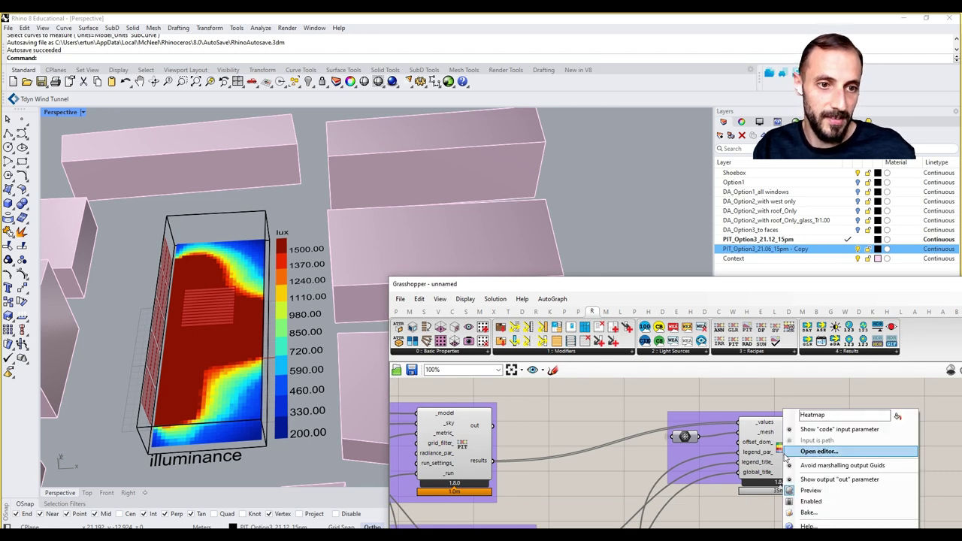
{"action": "left_click", "coordinate": [803, 518]}
{"action": "left_click", "coordinate": [815, 406]}
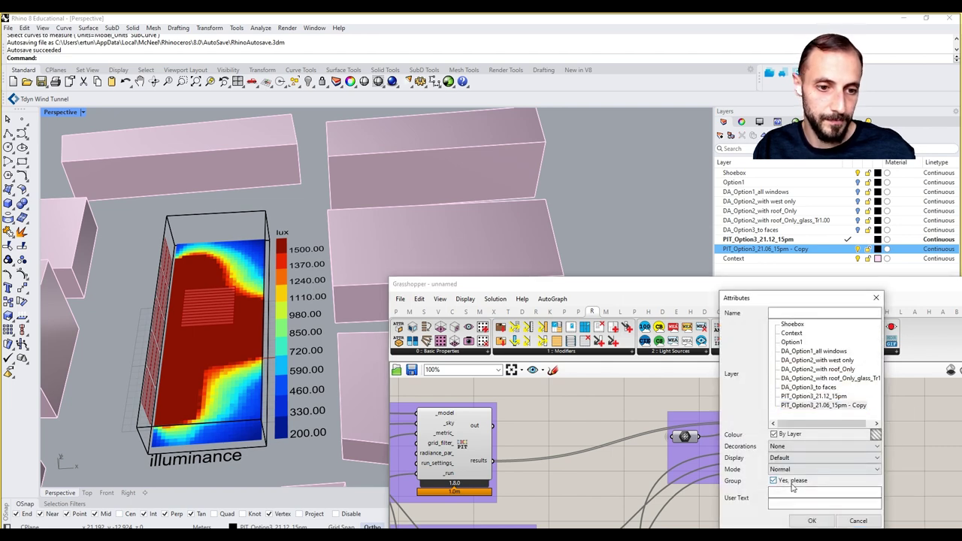
{"action": "left_click", "coordinate": [812, 521]}
- Turn off the preview of the spatial heatmap component for the point-in-time results
{"action": "left_click_drag", "start_coordinate": [921, 290], "coordinate": [841, 291]}
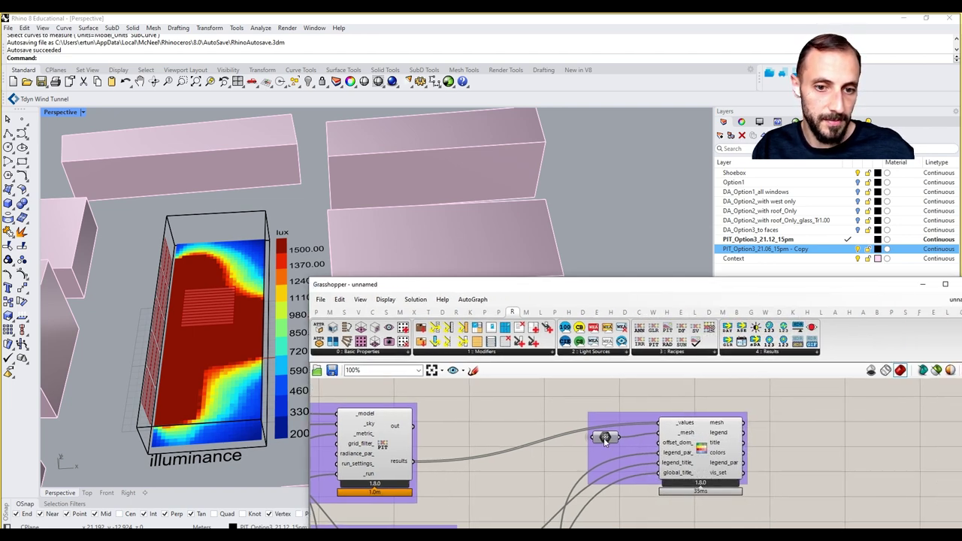
{"action": "left_click", "coordinate": [712, 442]}
{"action": "right_click", "coordinate": [793, 440]}
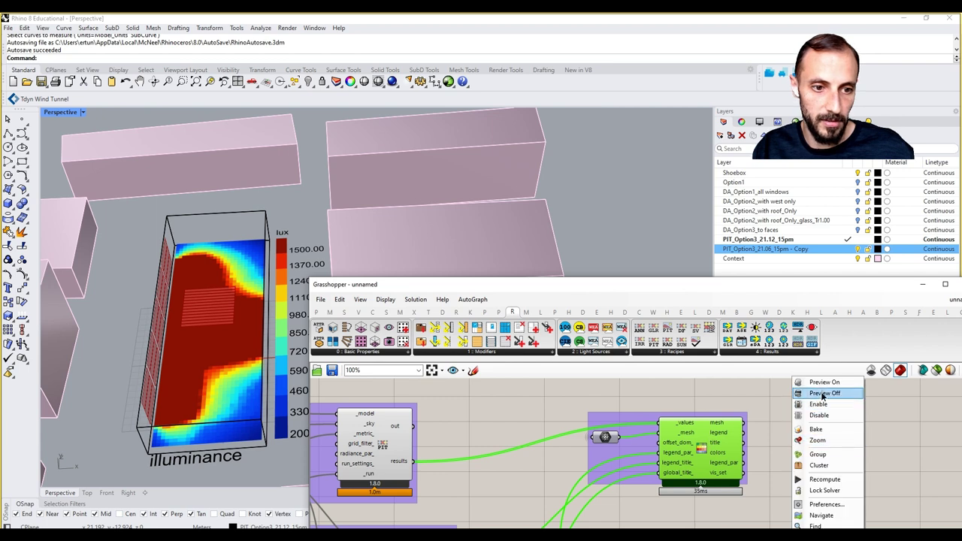
{"action": "left_click", "coordinate": [823, 393]}
- Make Shoebox the current layer and hide the PIT_Option3_21.12_15pm layer
{"action": "left_click", "coordinate": [840, 240], "text": "shift"}
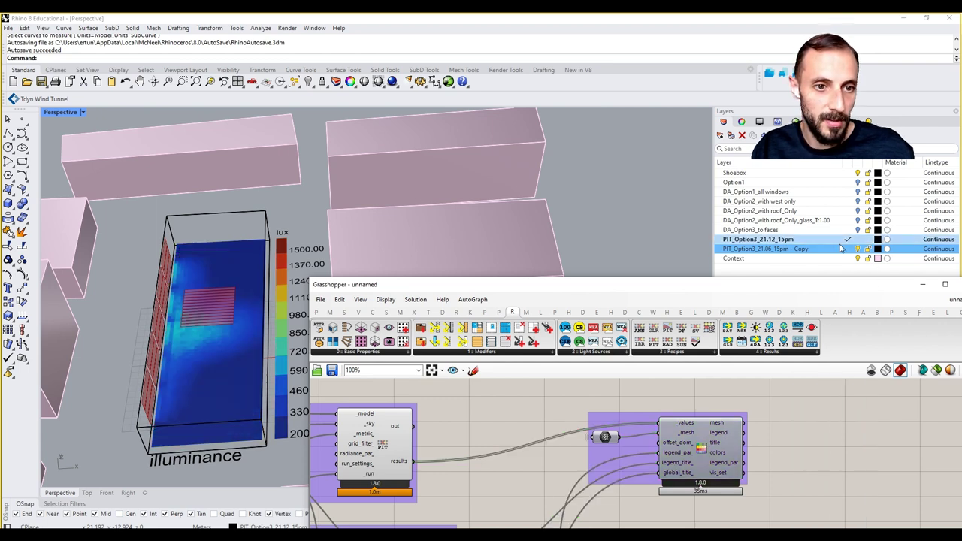
{"action": "left_click", "coordinate": [789, 175]}
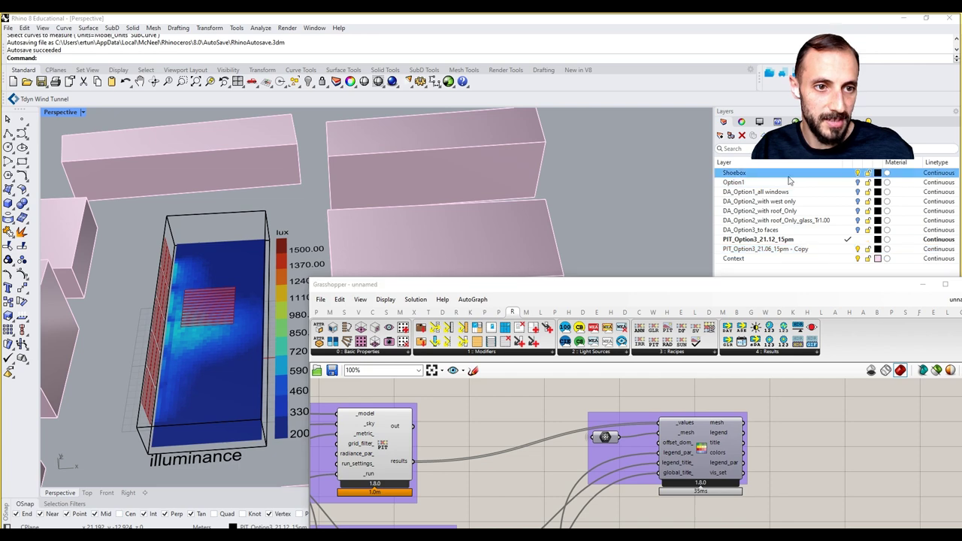
{"action": "double_click", "coordinate": [788, 176]}
{"action": "left_click", "coordinate": [858, 240]}
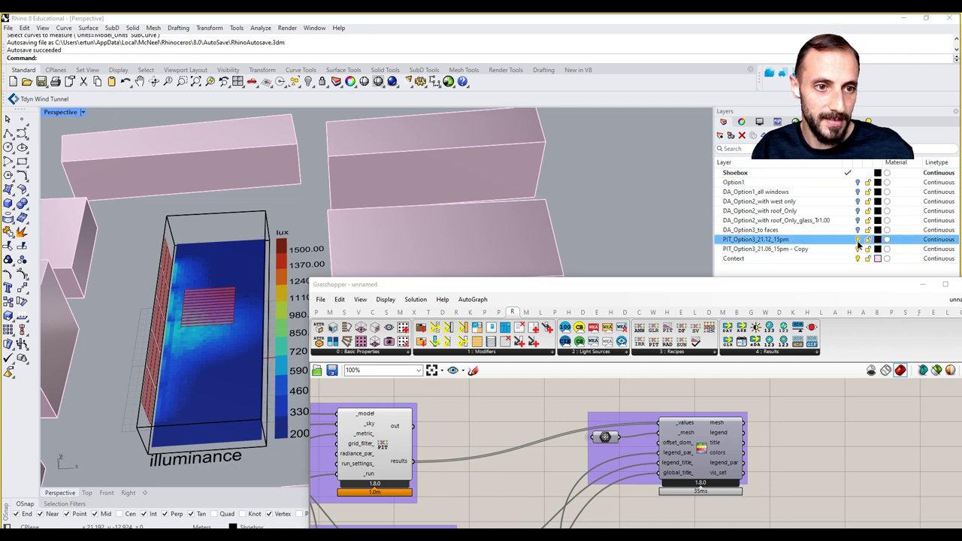
- Group all the point-in-time components below the Daylight Autonomy group and shift the group slightly sideways
{"action": "left_click", "coordinate": [682, 290]}
{"action": "scroll", "coordinate": [733, 446], "scroll_direction": "down", "scroll_amount": 8}
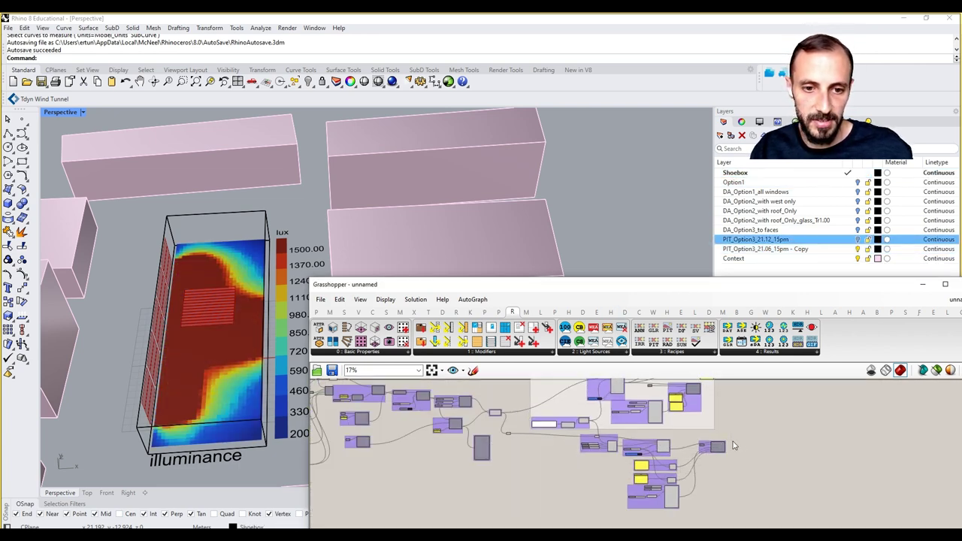
{"action": "left_click_drag", "start_coordinate": [745, 434], "coordinate": [544, 517]}
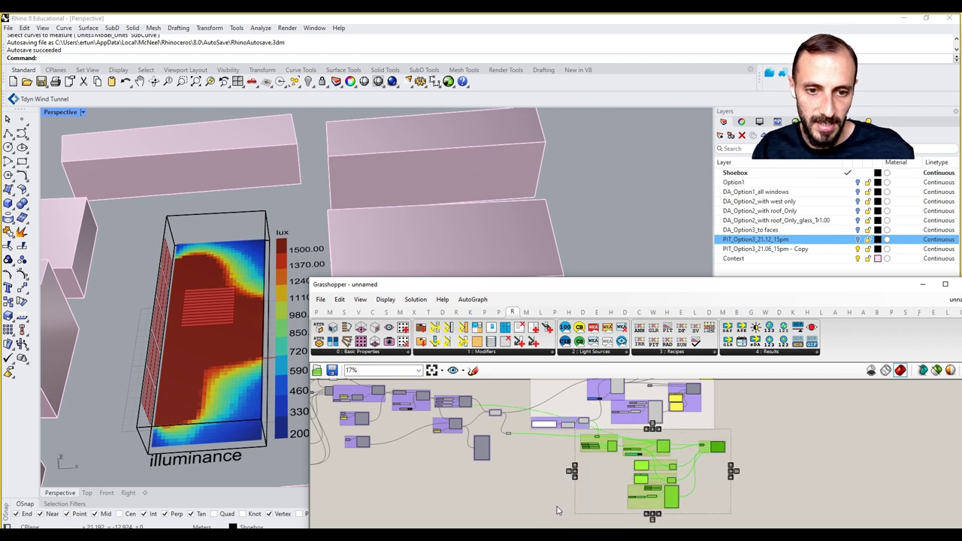
{"action": "key", "text": "ctrl+g"}
{"action": "left_click_drag", "start_coordinate": [597, 476], "coordinate": [580, 485]}
- Set the point-in-time group's colour to light green and nudge the group slightly left
{"action": "right_click", "coordinate": [581, 487]}
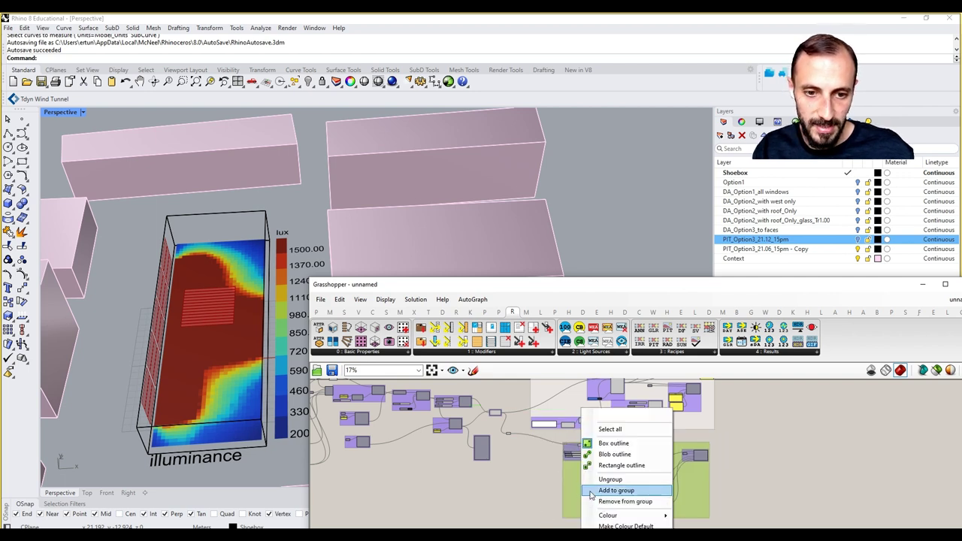
{"action": "mouse_move", "coordinate": [622, 517]}
{"action": "left_click_drag", "start_coordinate": [748, 483], "coordinate": [685, 486]}
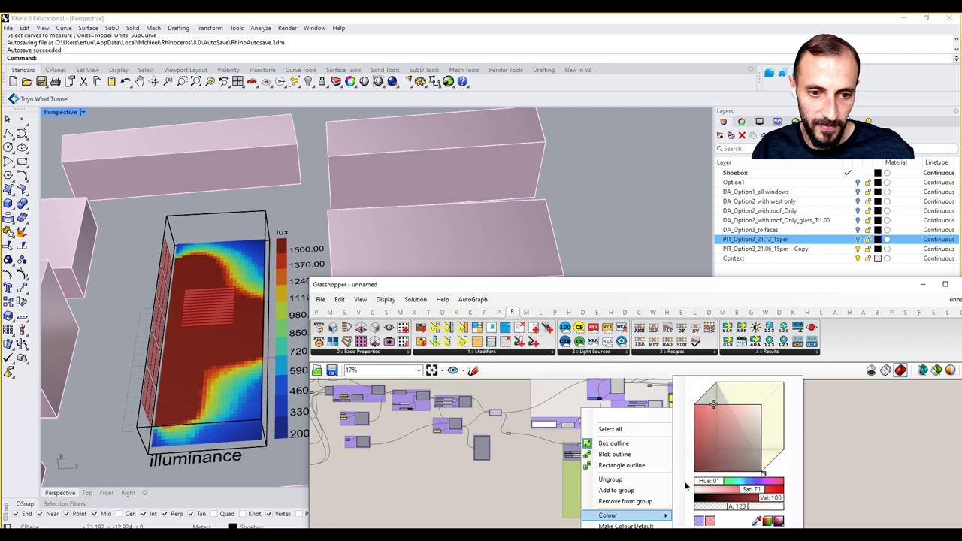
{"action": "left_click", "coordinate": [719, 482]}
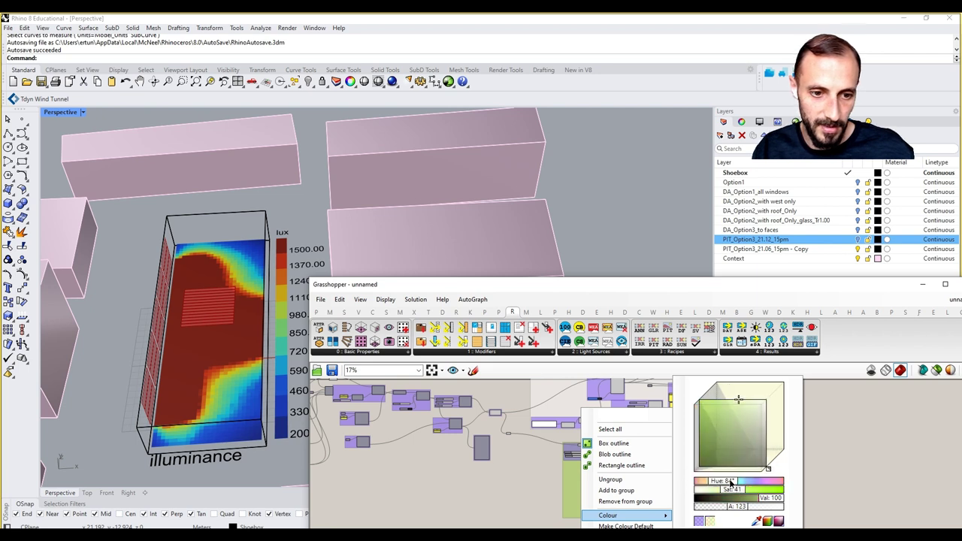
{"action": "left_click", "coordinate": [524, 459]}
{"action": "left_click_drag", "start_coordinate": [591, 478], "coordinate": [582, 478]}
- Copy the DAYLIGHT AUTONOMY title above the green group and change the copy's text to POINT in TIME ILLUMINANCE
{"action": "right_click_drag", "start_coordinate": [581, 478], "coordinate": [576, 503]}
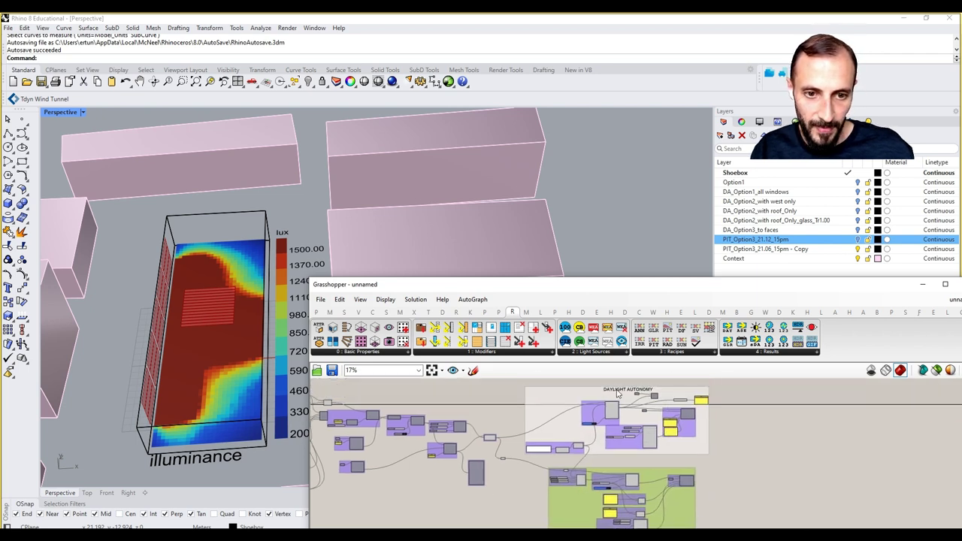
{"action": "left_click", "coordinate": [617, 393]}
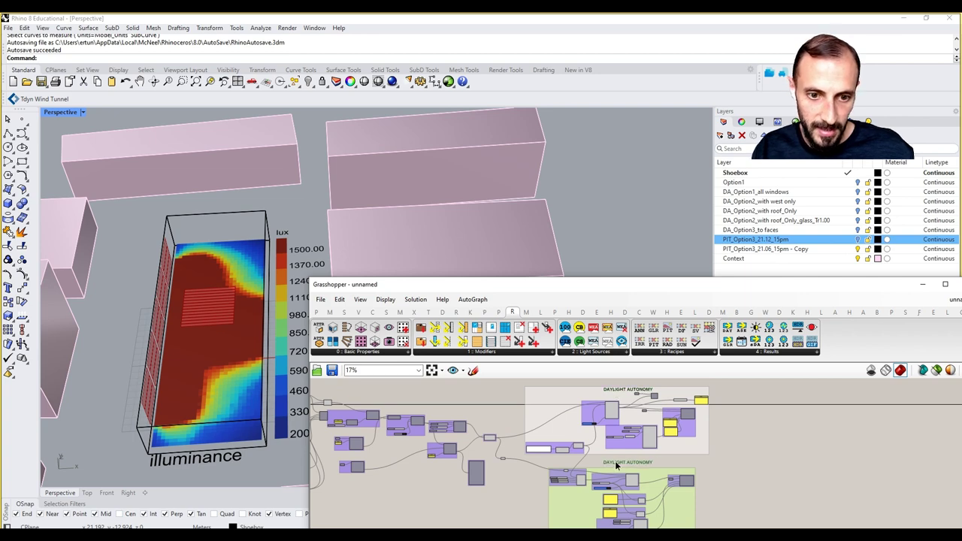
{"action": "scroll", "coordinate": [614, 468], "scroll_direction": "up", "scroll_amount": 4}
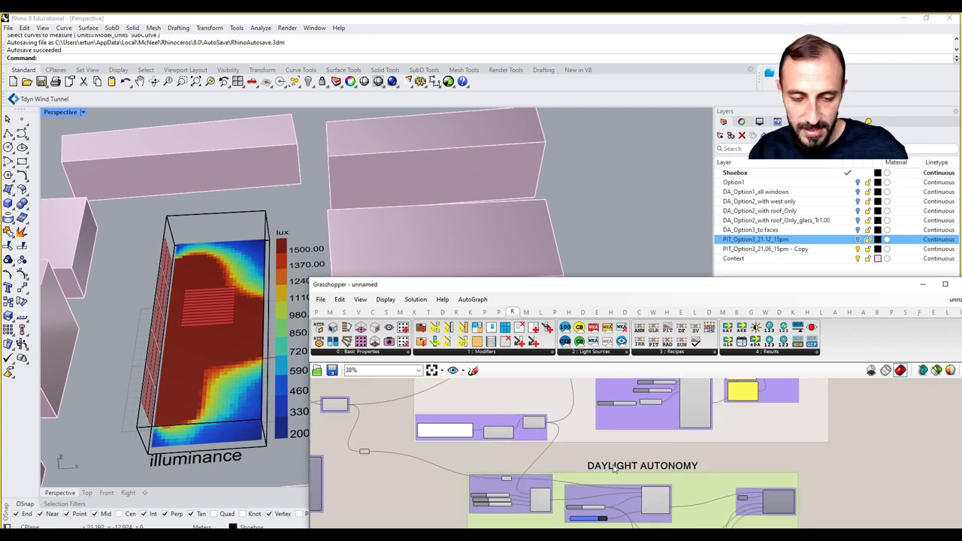
{"action": "scroll", "coordinate": [616, 468], "scroll_direction": "up", "scroll_amount": 2}
{"action": "double_click", "coordinate": [620, 468]}
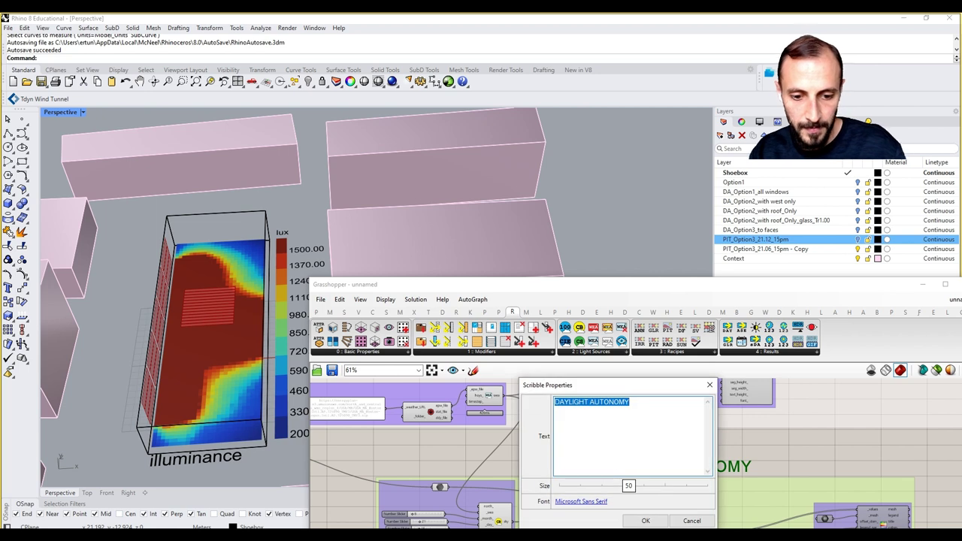
{"action": "type", "text": "POINT in TIME ILLUMINANCE"}
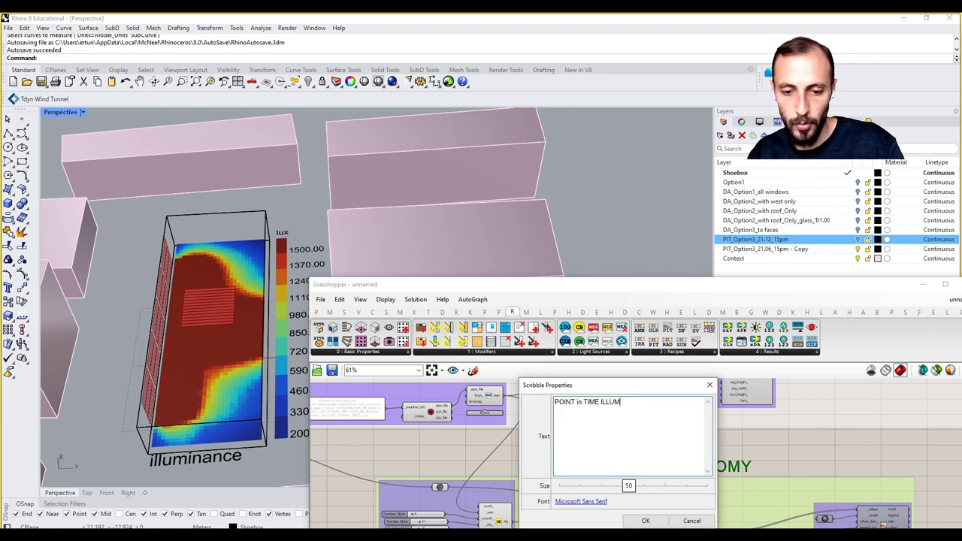
{"action": "left_click", "coordinate": [650, 522]}
- Shift the POINT in TIME ILLUMINANCE title slightly left above its components and add it to the green group
{"action": "right_click", "coordinate": [691, 492]}
{"action": "left_click", "coordinate": [730, 491]}
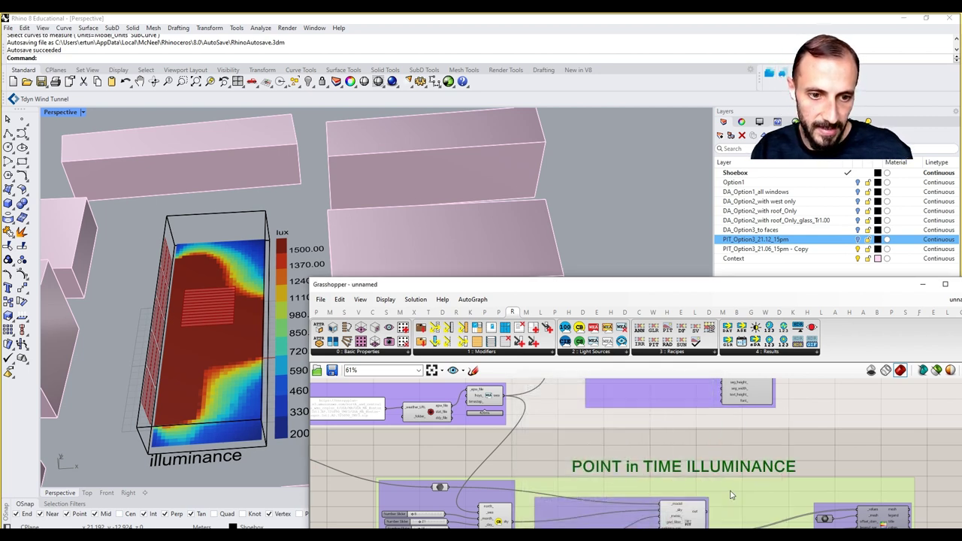
{"action": "left_click_drag", "start_coordinate": [668, 469], "coordinate": [651, 469]}
{"action": "left_click", "coordinate": [639, 447]}
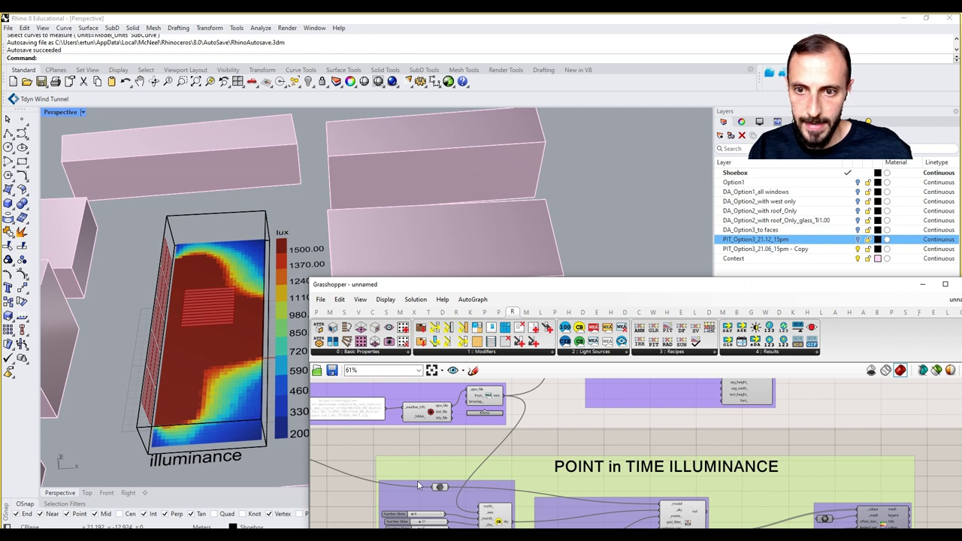
{"action": "scroll", "coordinate": [455, 493], "scroll_direction": "down", "scroll_amount": 5}
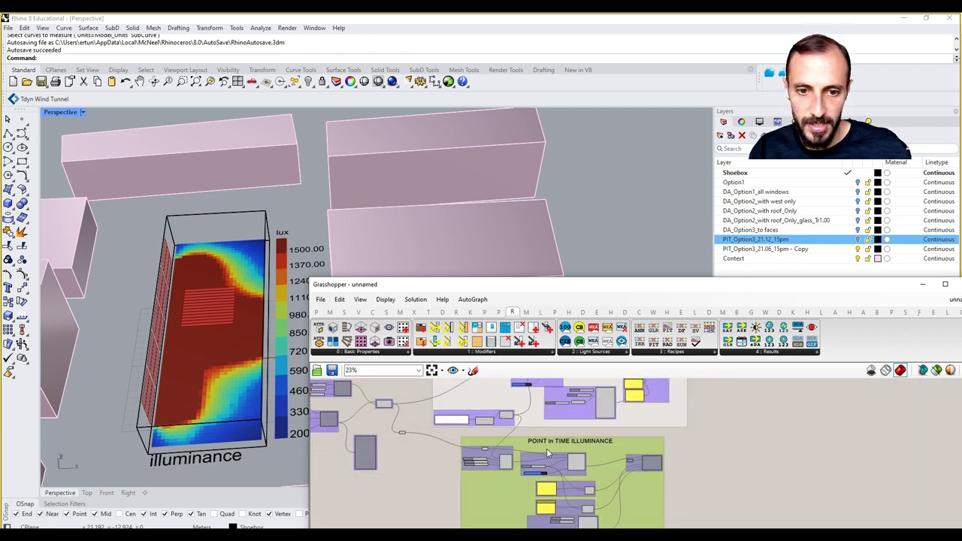